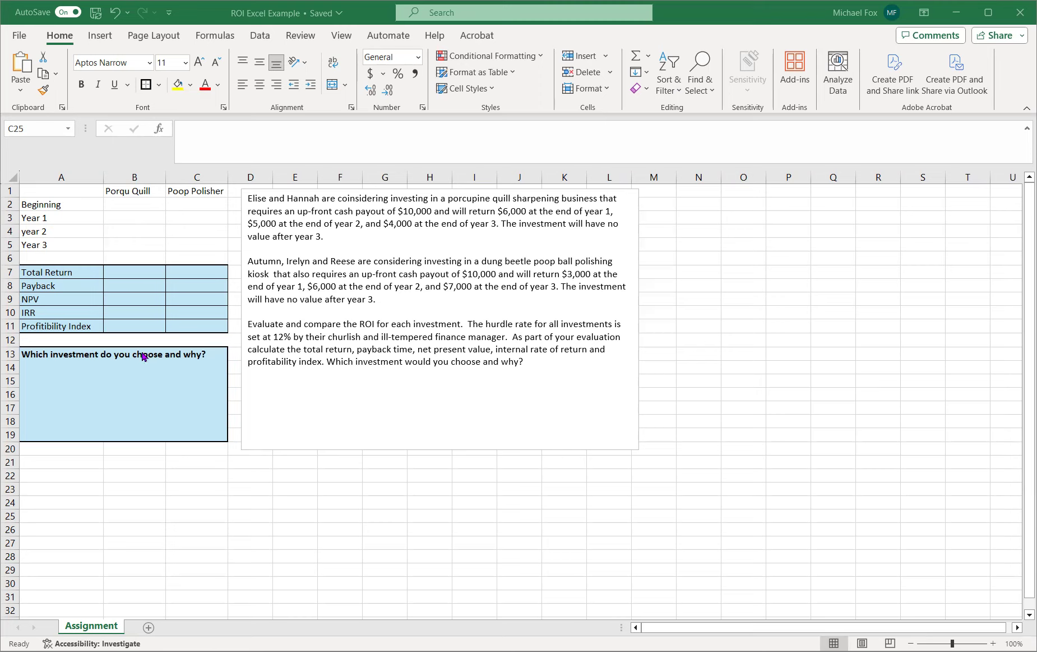
Enter the Porqu Quill cash flows in B2:B5: -10000 for Beginning, then 6000, 5000 and 4000 for years 1 to 3.
click(136, 205)
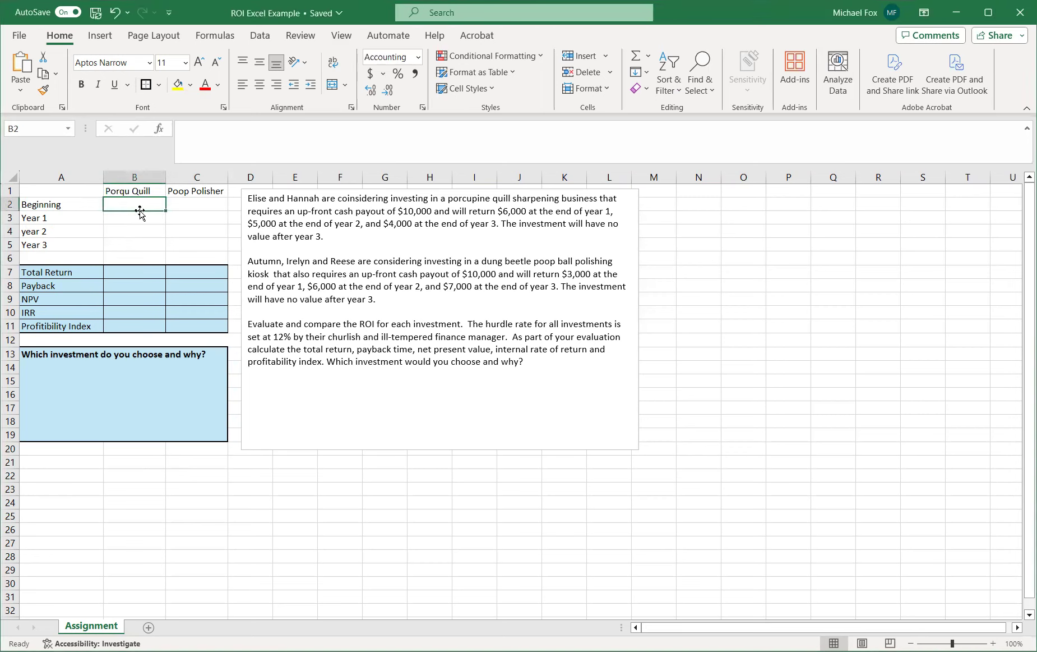
text(-100)
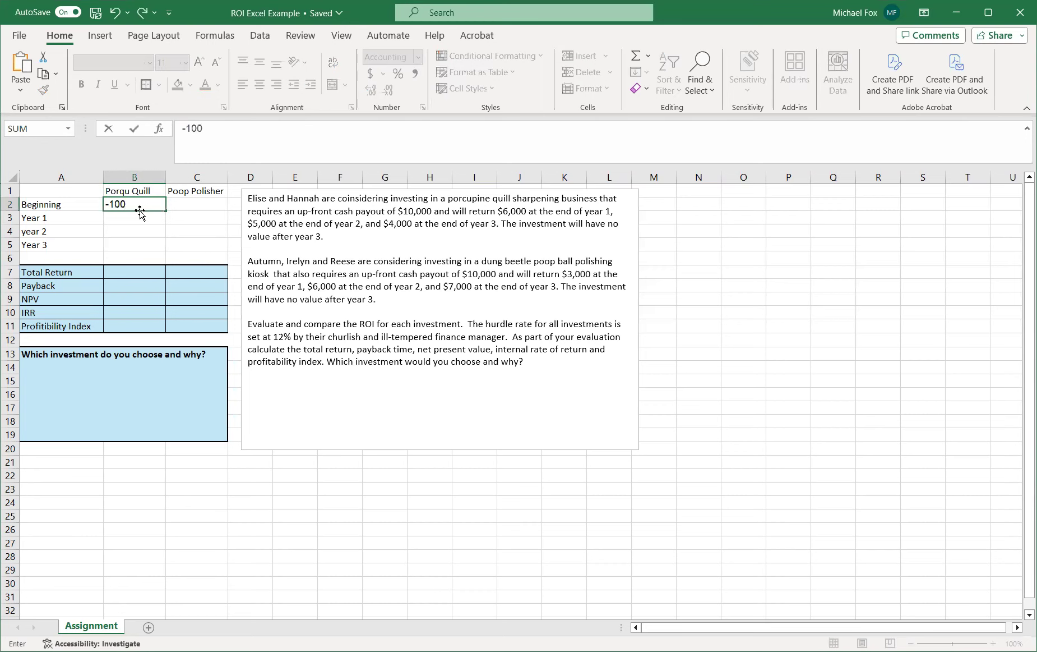
text(00)
key(Return)
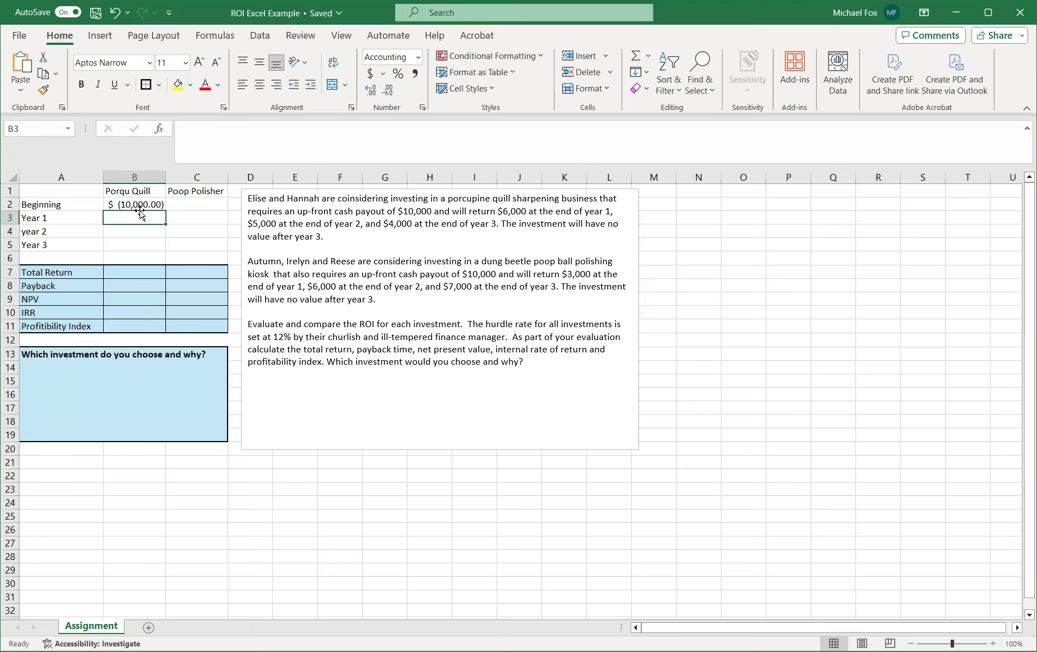
text(6000)
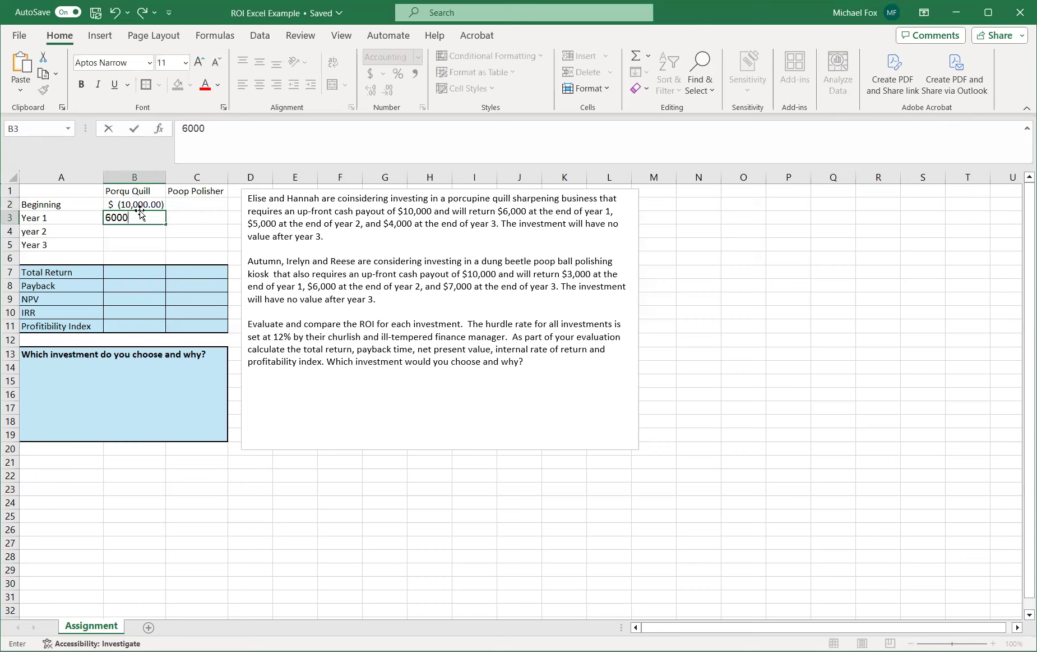
key(Return)
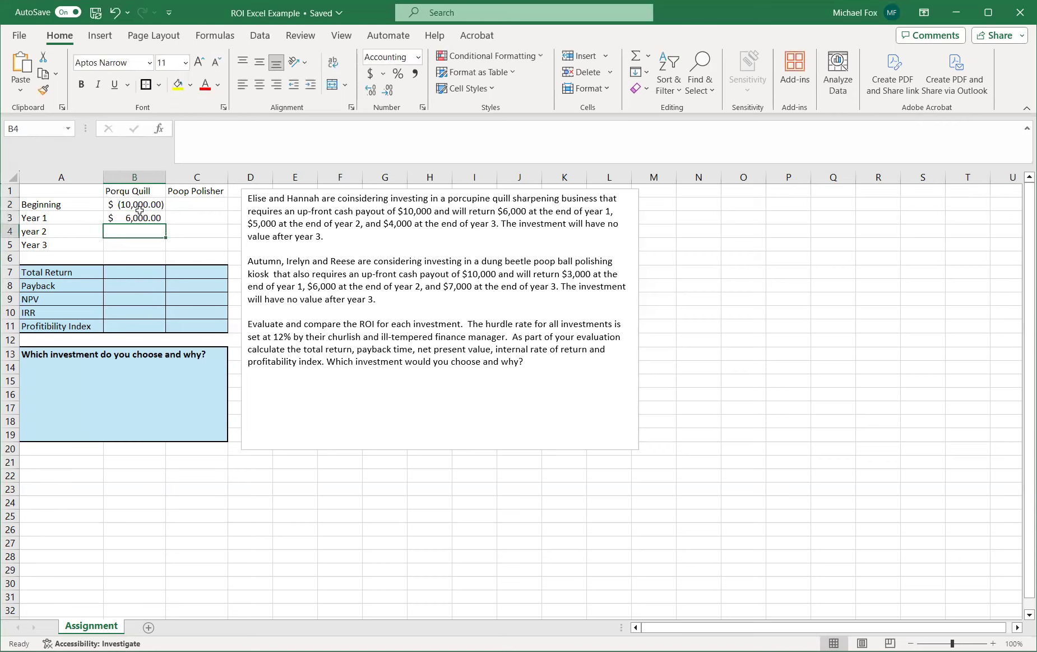
text(5000)
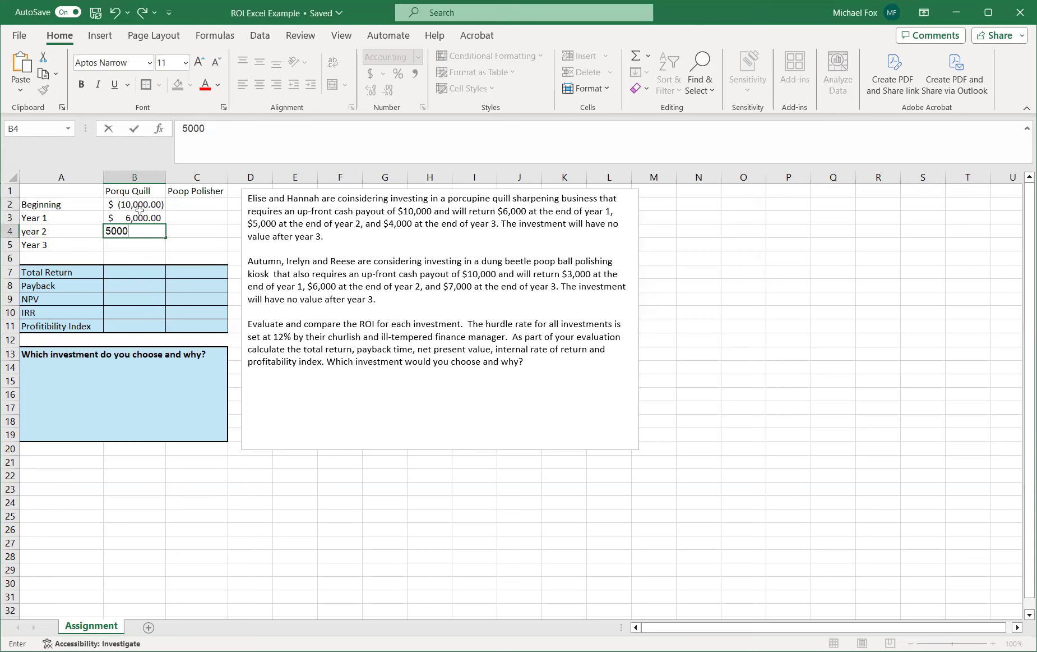
key(Return)
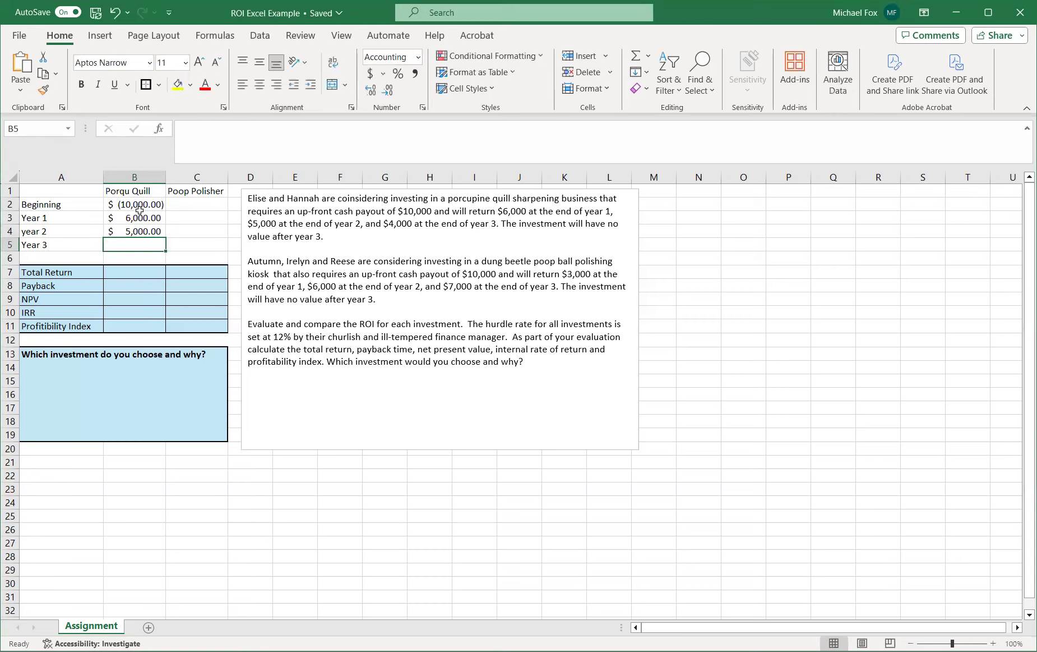
text(4000)
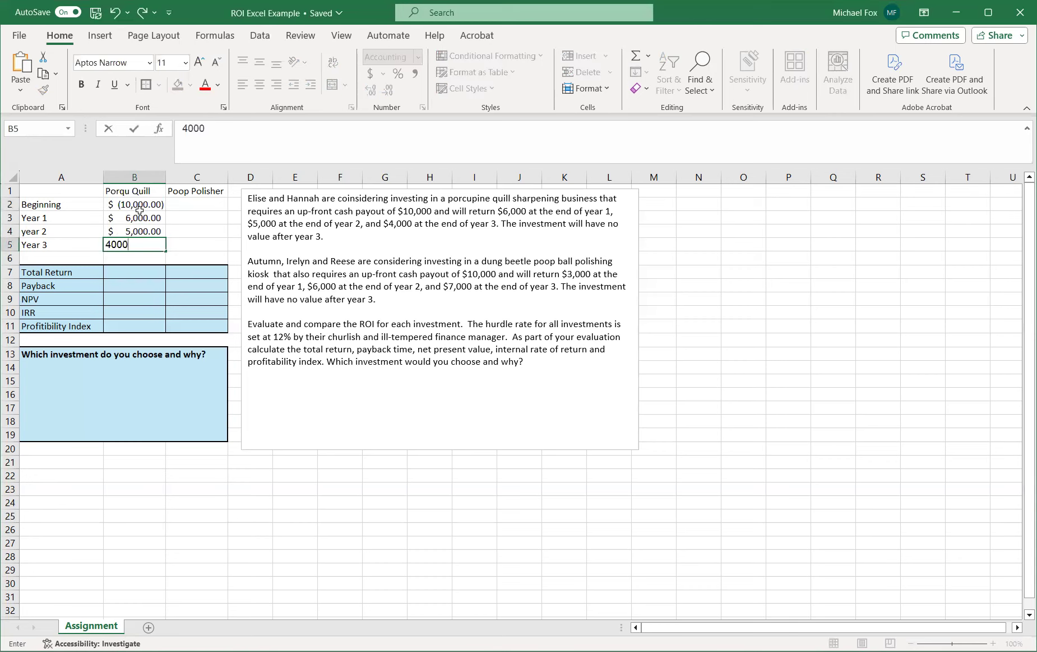
key(Return)
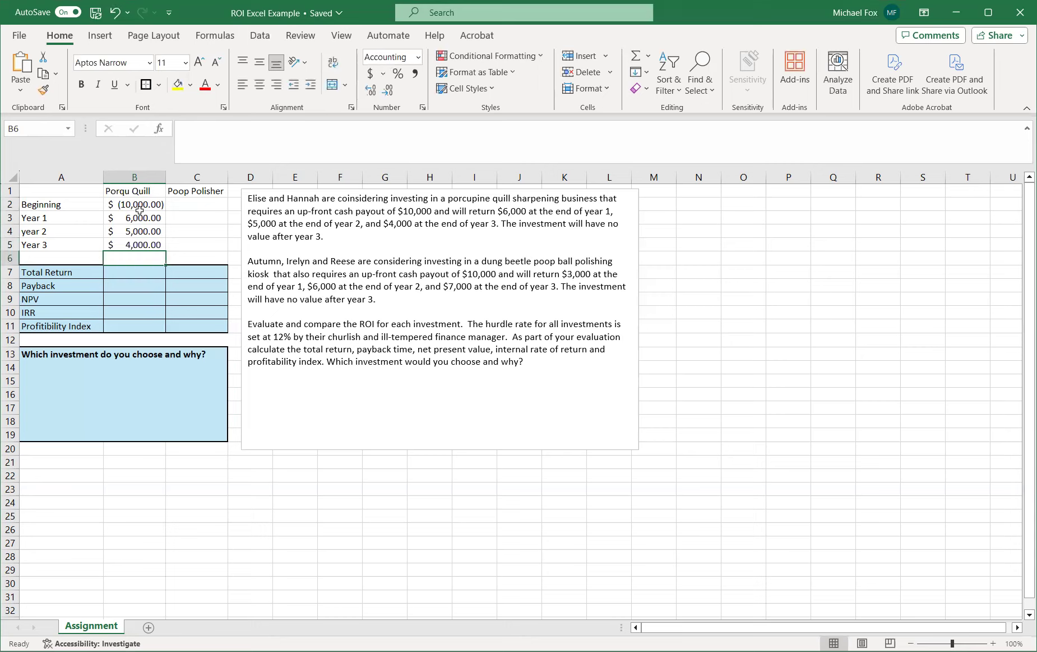
Fill in the Poop Polisher cash flows in C2:C5 with -10000 for Beginning and 3000, 6000 and 7000 for years 1 to 3.
click(211, 207)
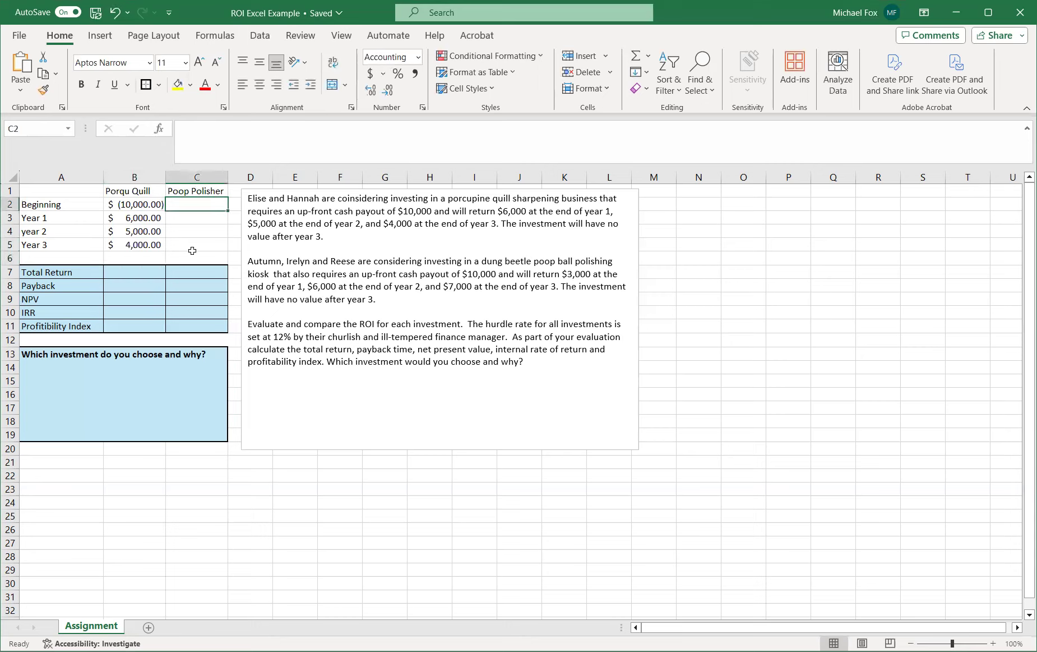
text(-10000)
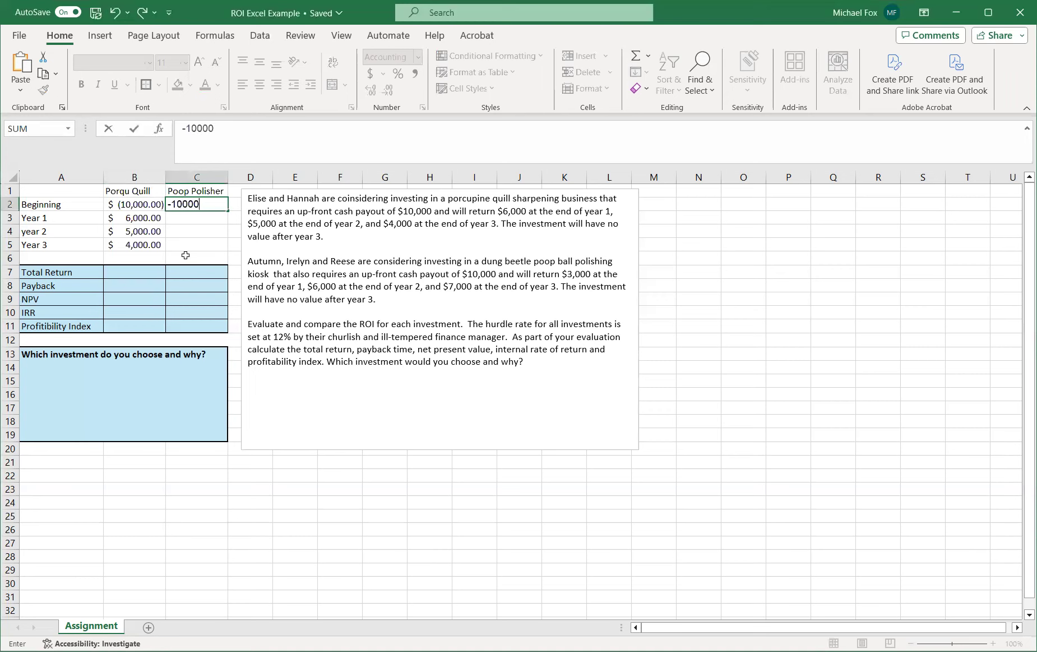
key(Return)
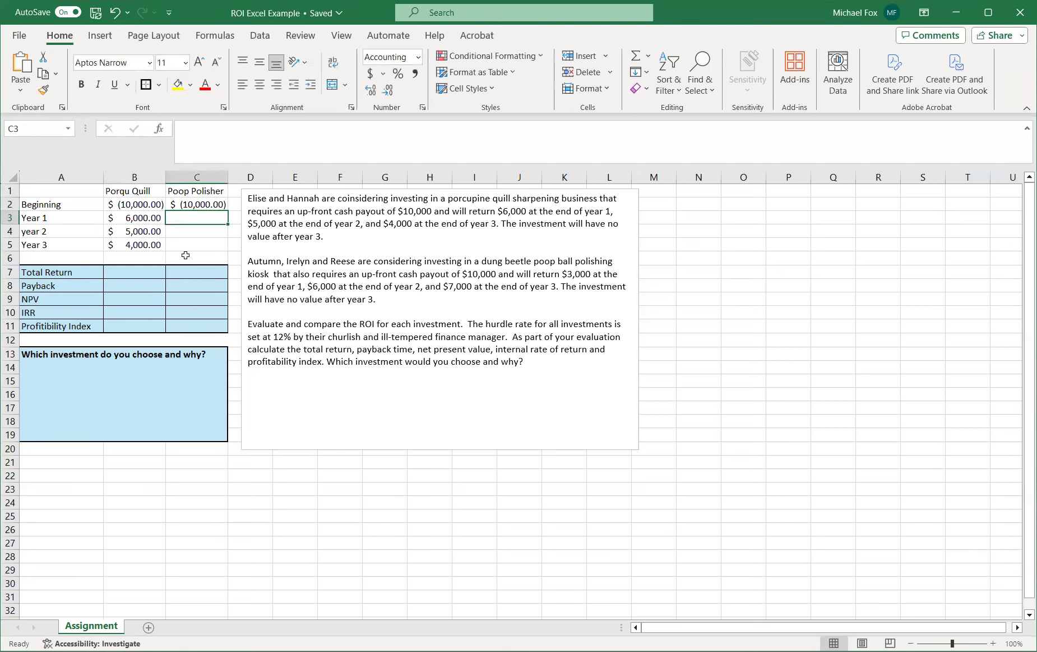
text(3000)
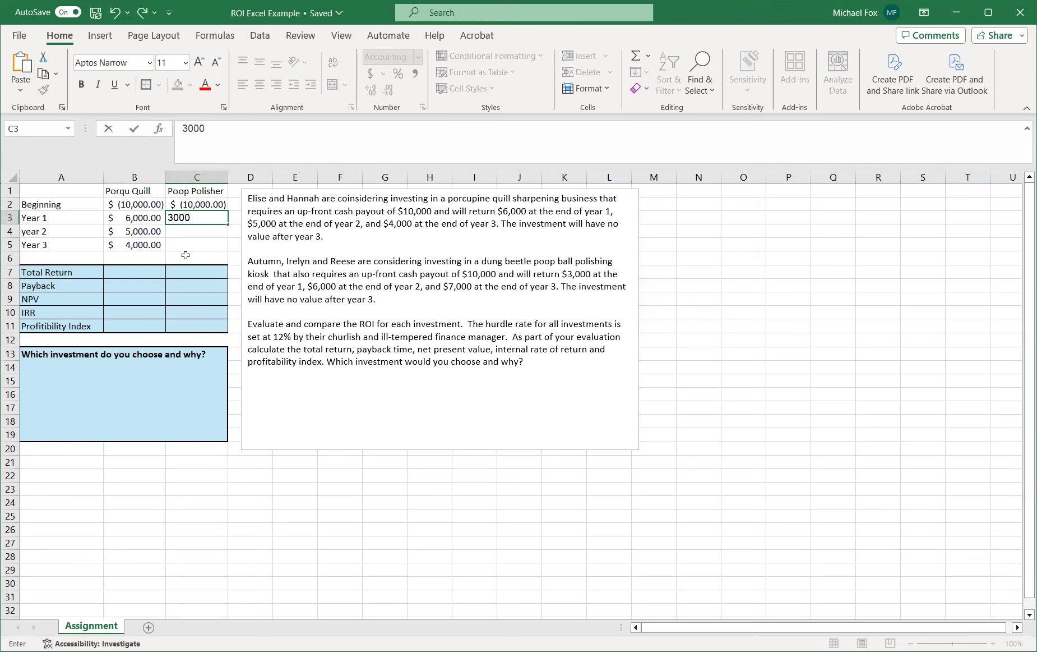
key(Return)
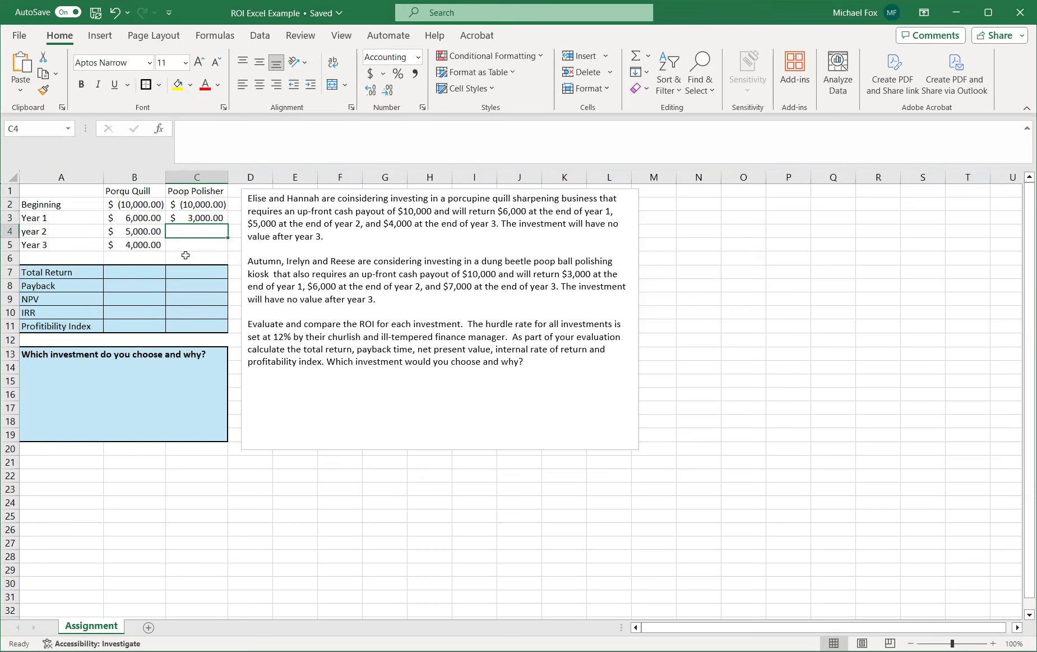
text(6000)
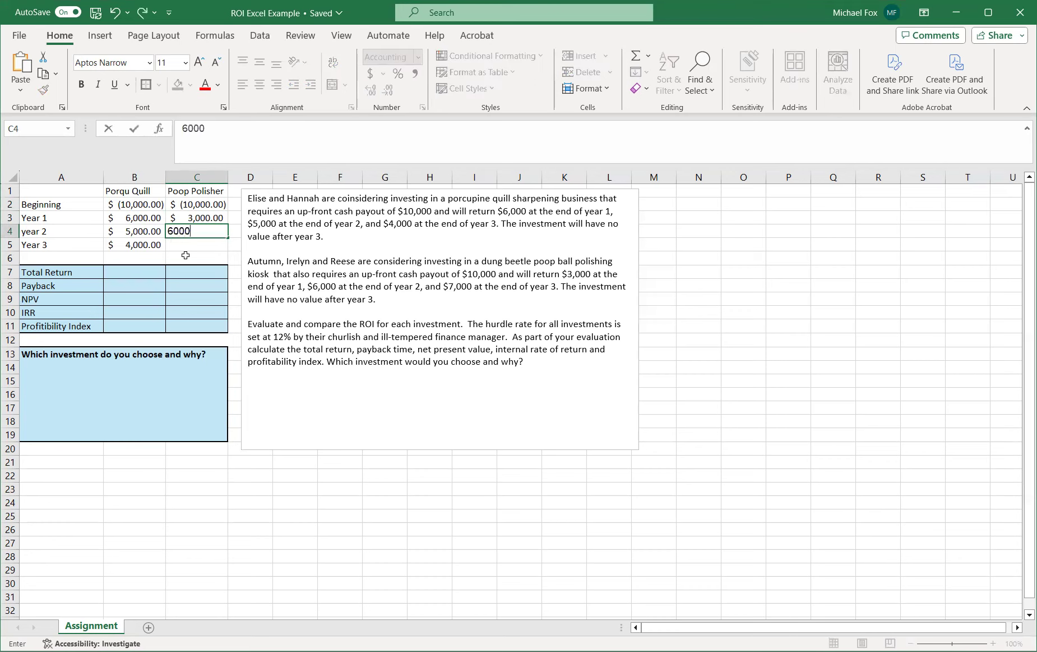
key(Return)
text(7000)
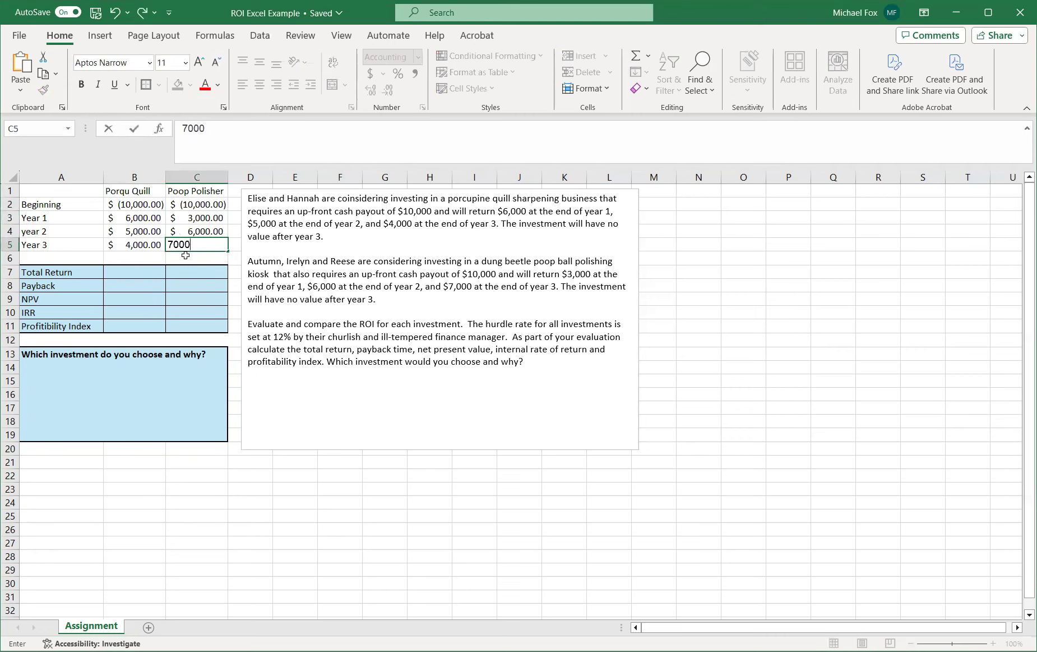
key(Return)
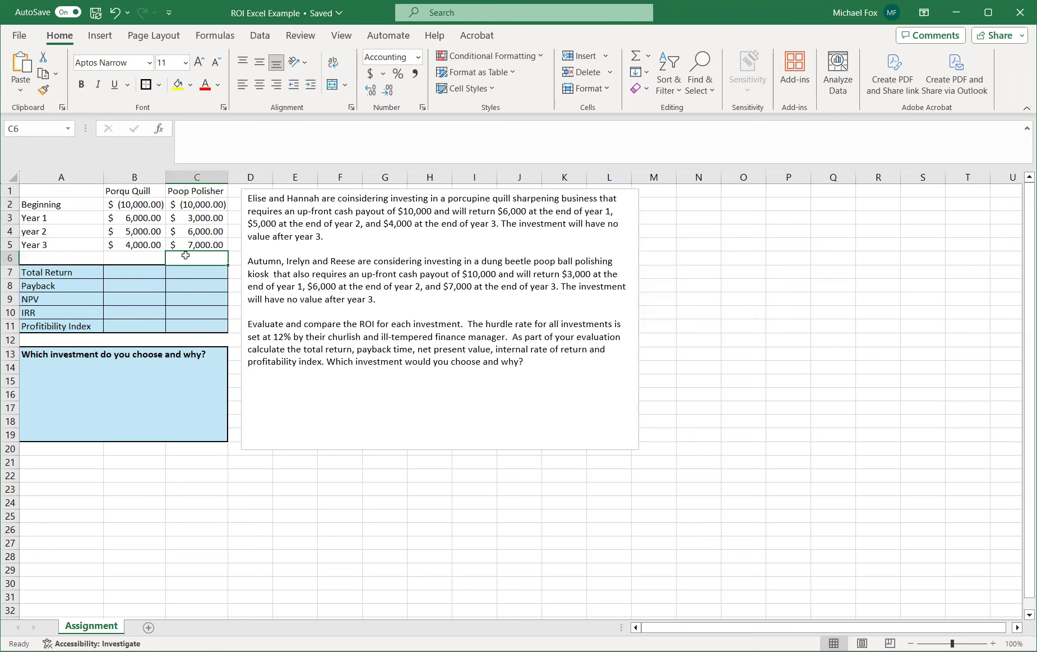
Calculate Porqu Quill's Total Return in B7 by summing B2:B5.
click(132, 271)
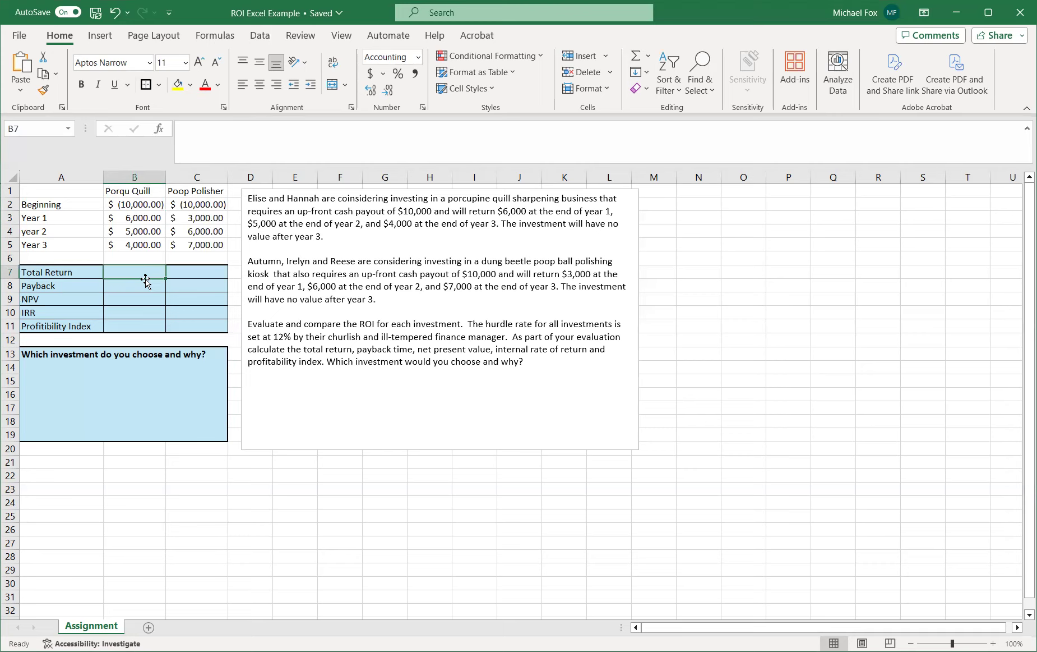
text(=)
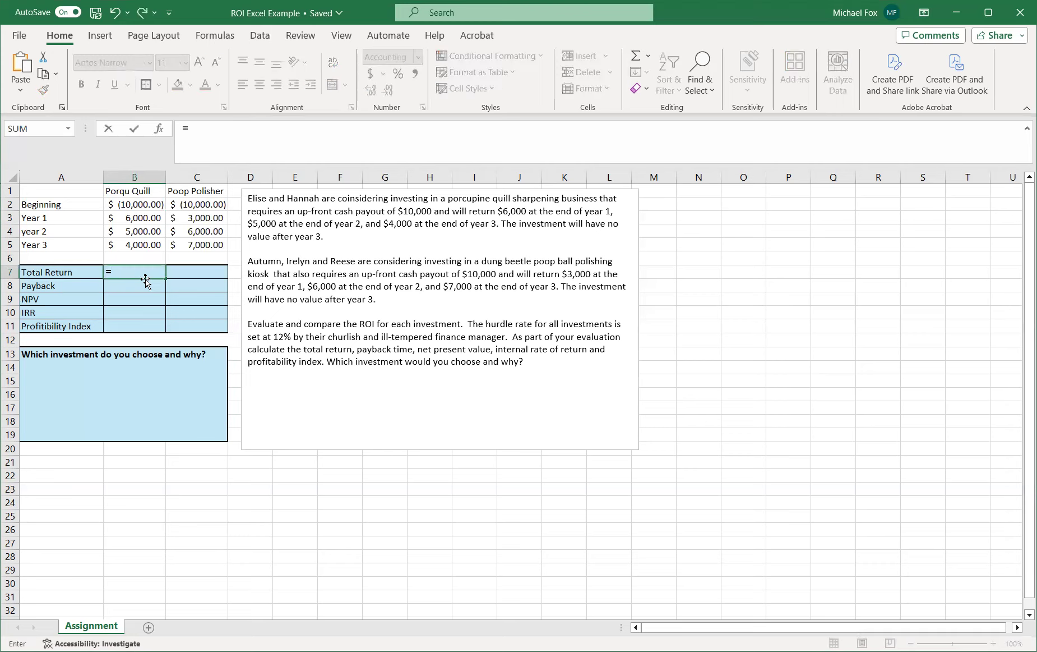
text(sum()
drag(130, 205, 131, 242)
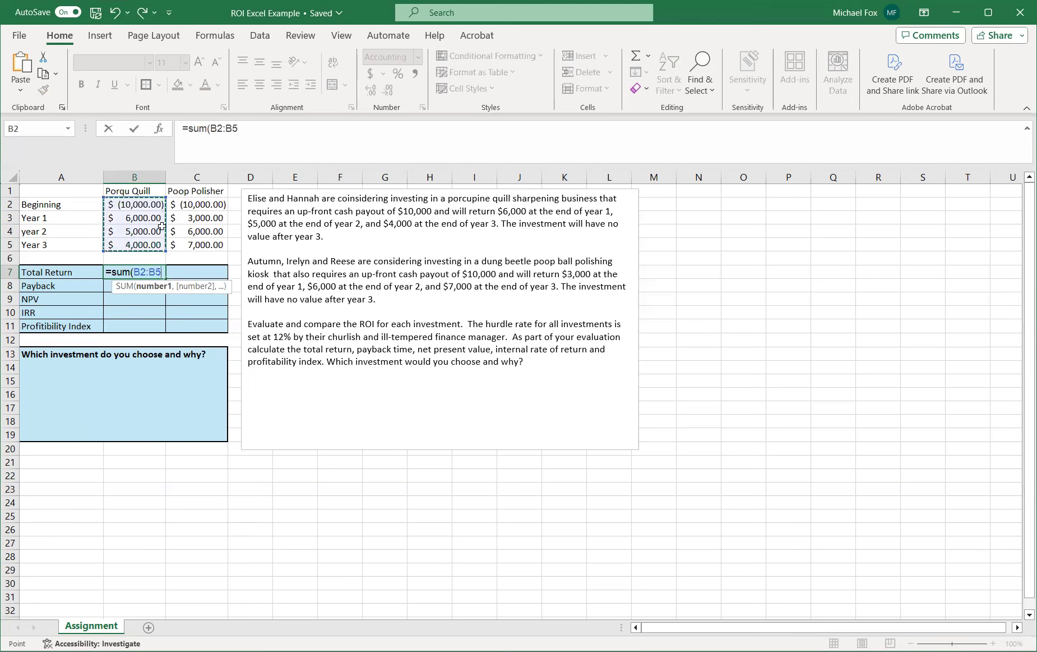
text())
key(Return)
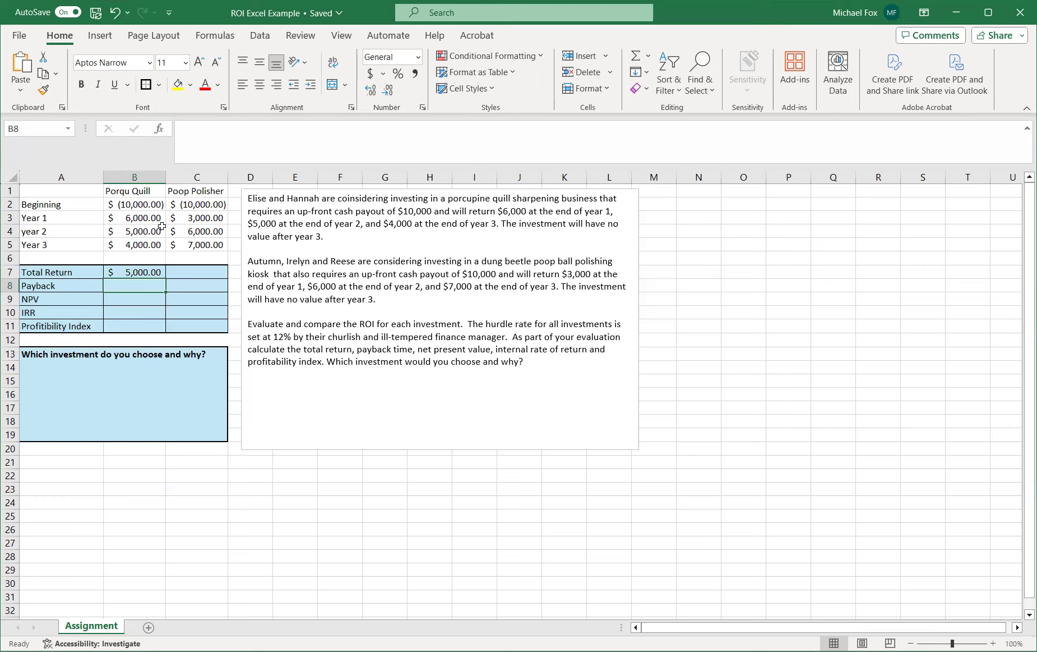
Calculate Poop Polisher's Total Return in C7 by summing C2:C5.
click(194, 272)
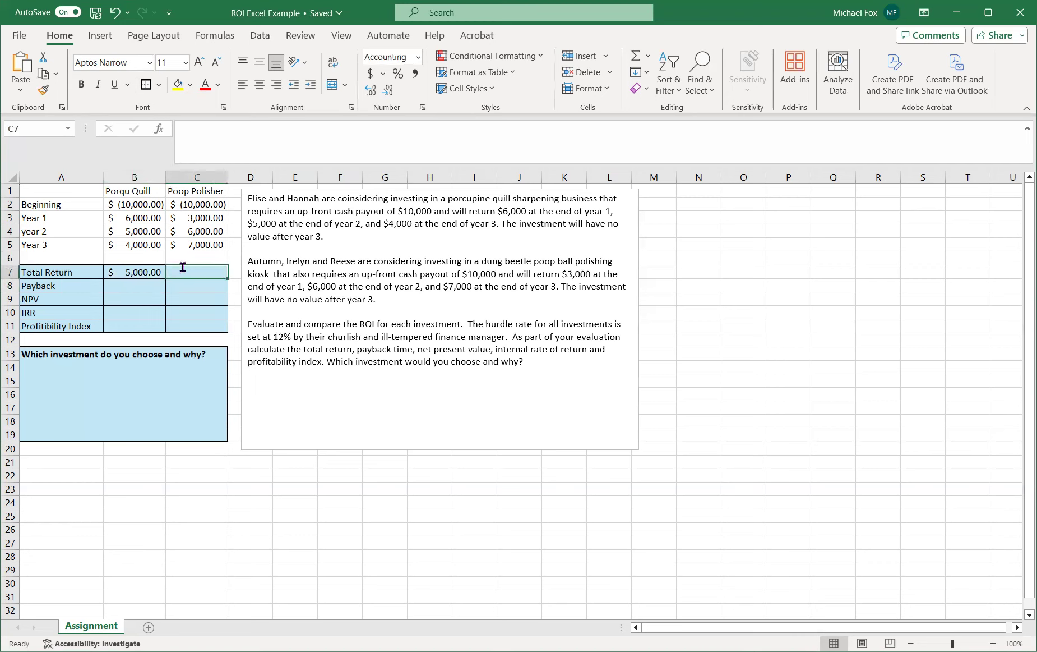
text(=)
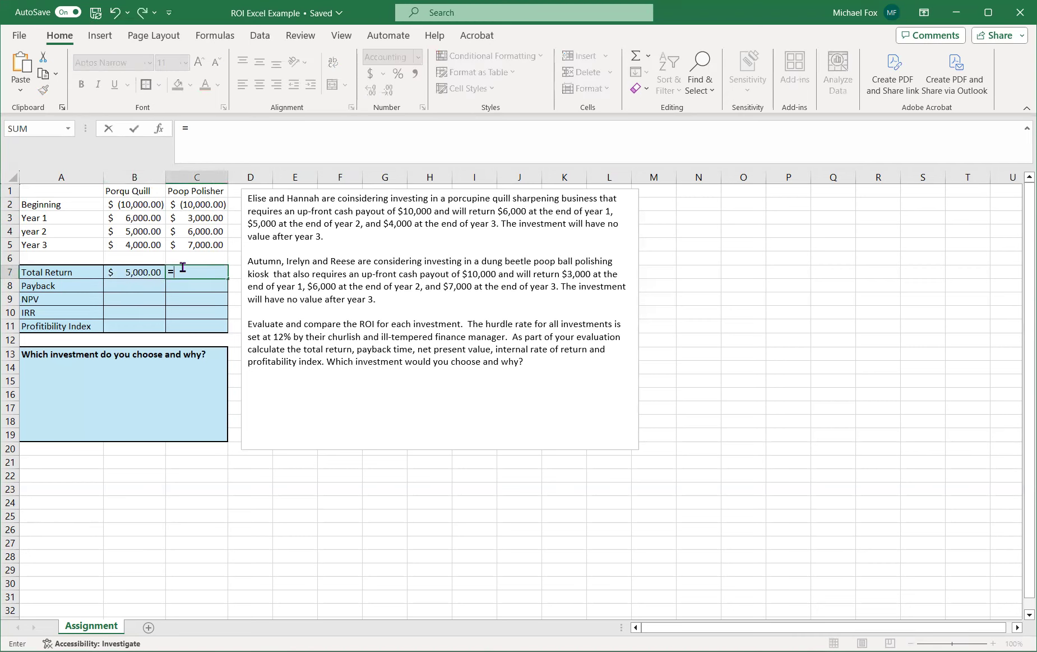
text(sum()
drag(199, 203, 201, 244)
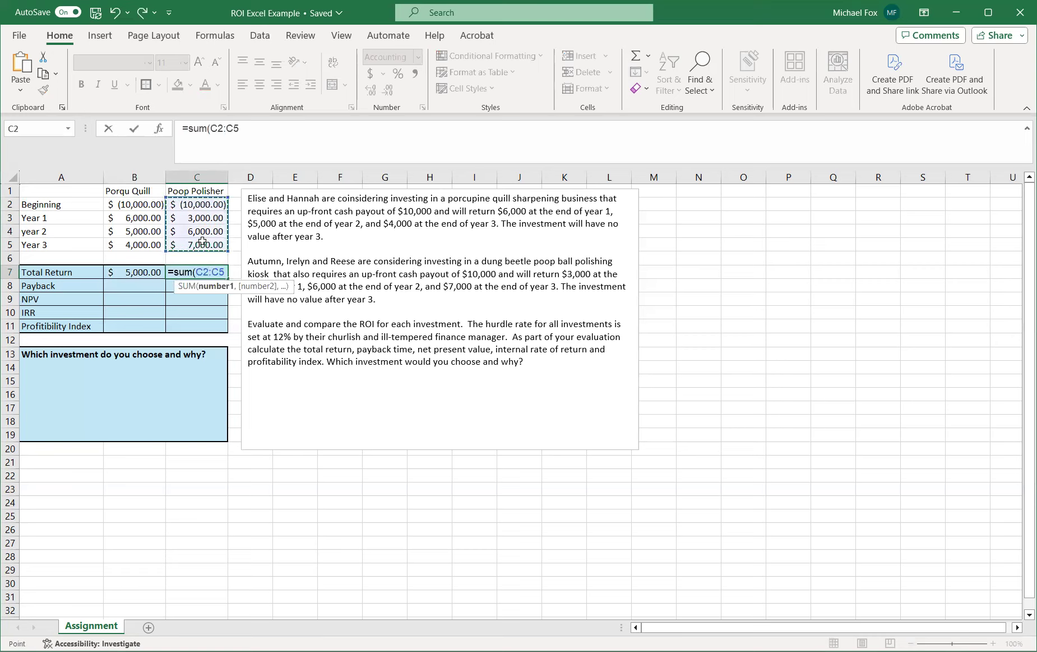
text())
key(Return)
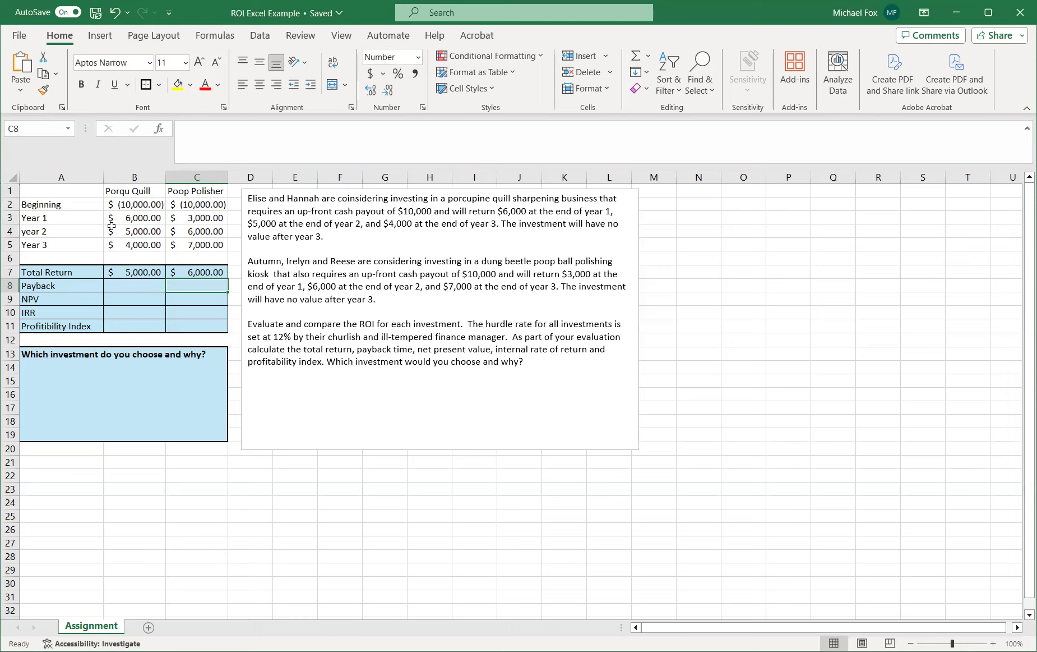
Calculate Porqu Quill's Payback in B8 with the formula =1+(4000/B4).
click(119, 284)
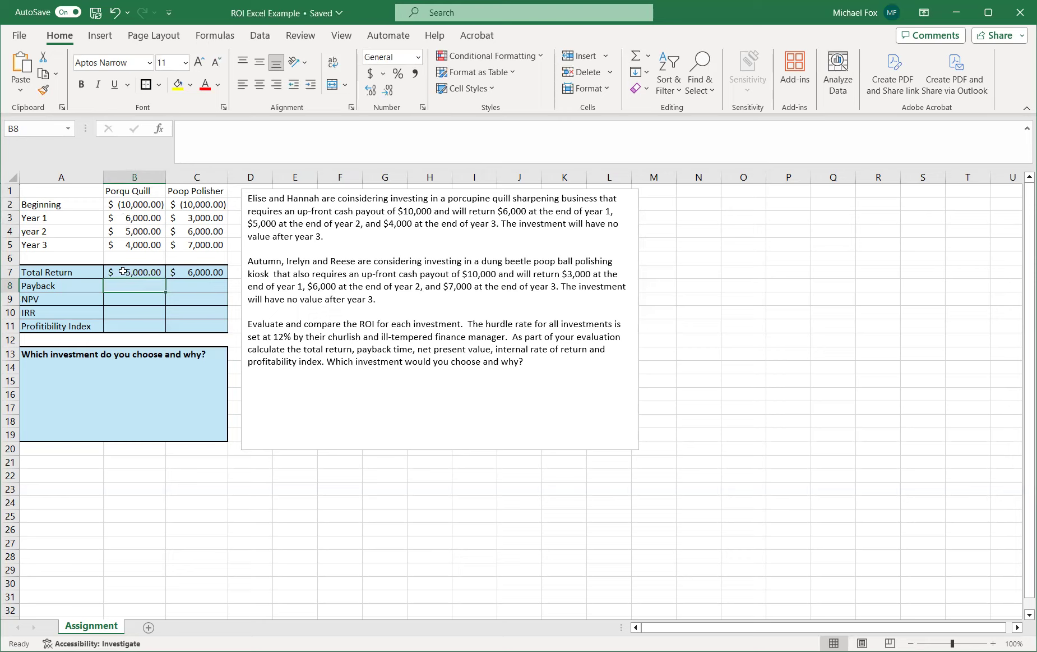
text(=1)
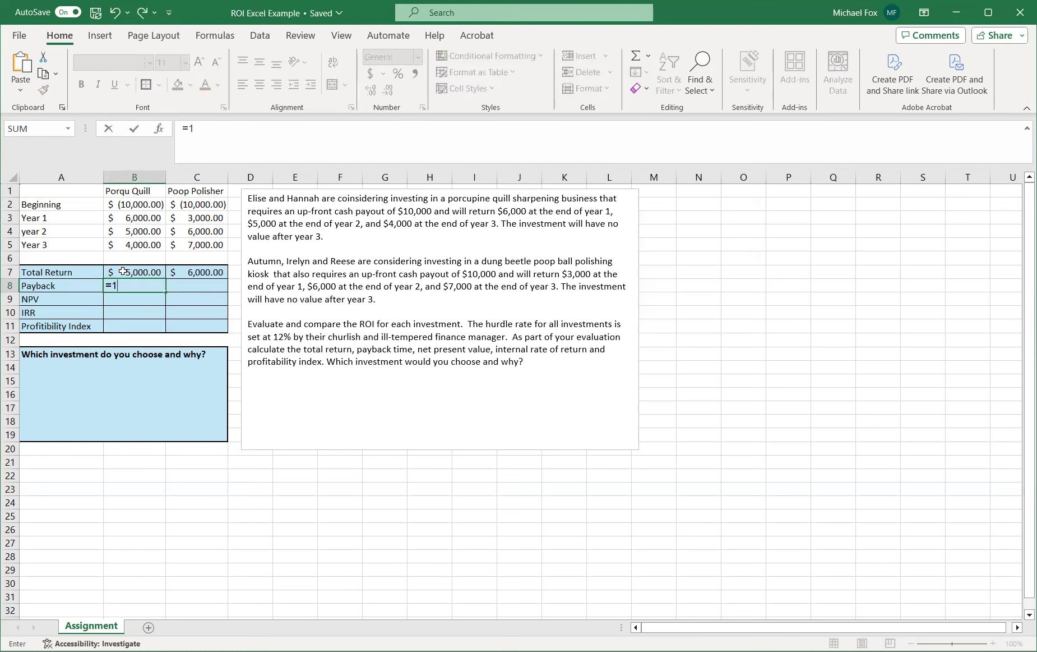
text(+(4000/)
click(129, 226)
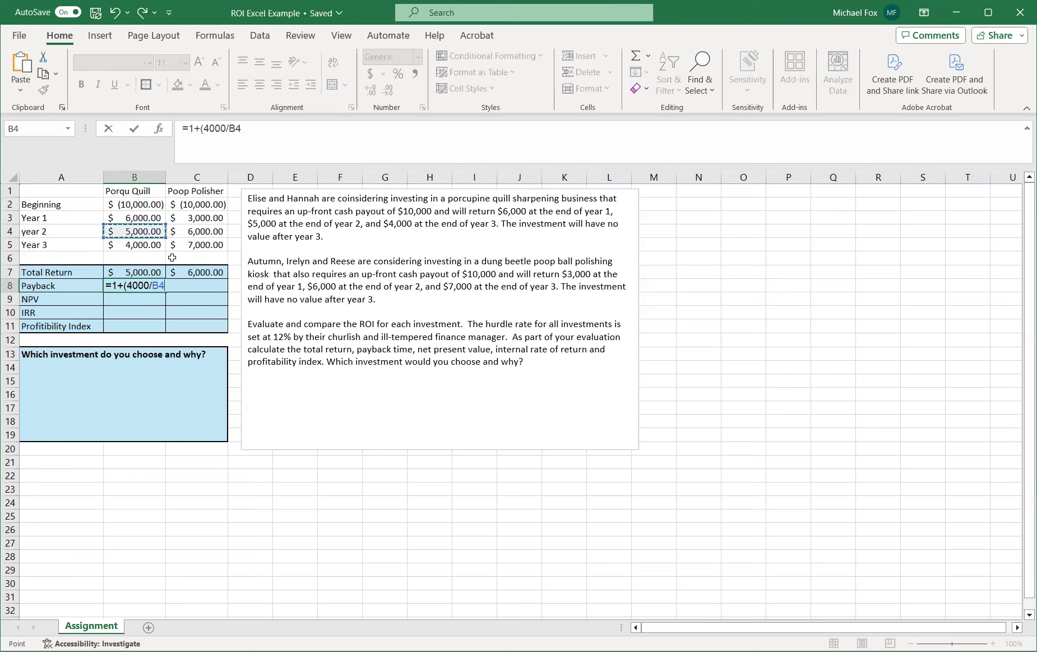
text())
key(Return)
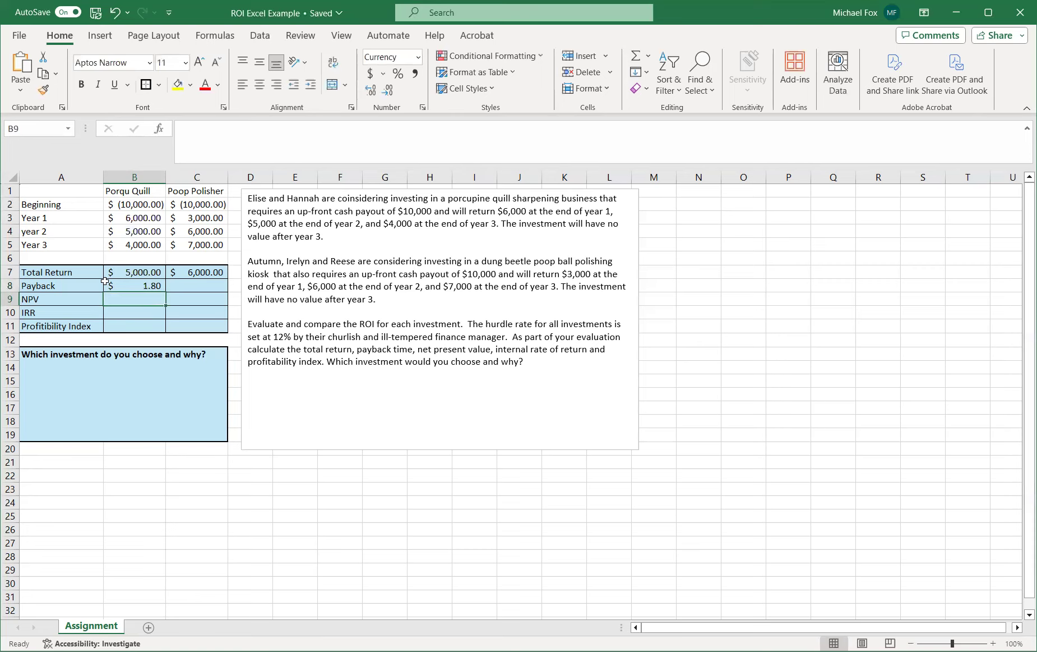
Apply the comma number style to Porqu Quill's Payback value in B8, so it carries no currency symbol.
click(139, 288)
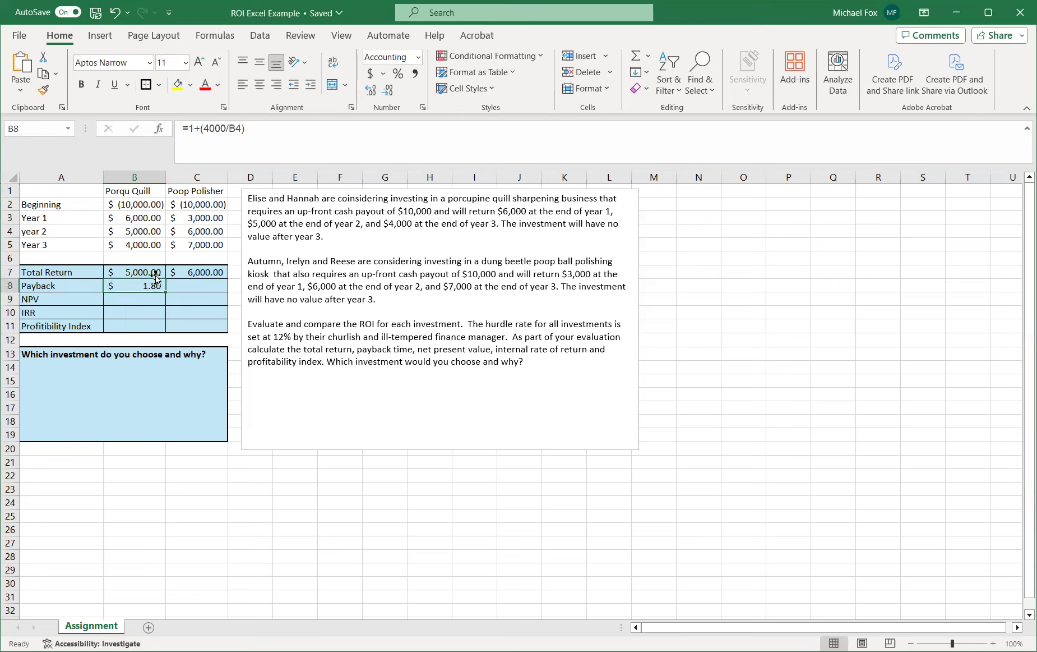
click(415, 74)
click(345, 527)
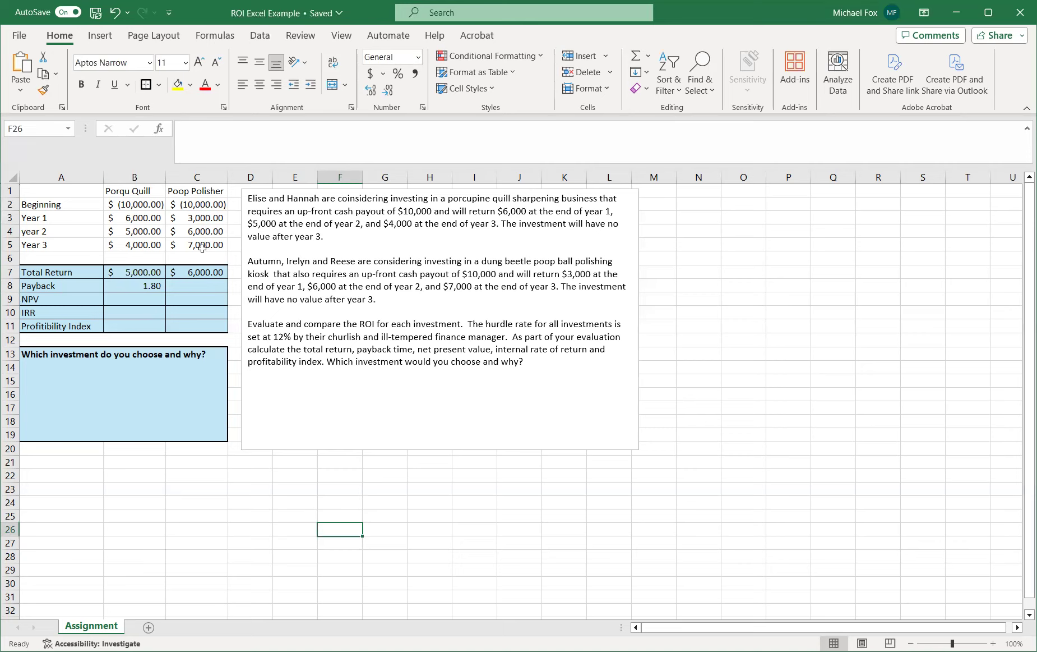
Calculate Poop Polisher's Payback in C8 with the formula =2+(1000/7000).
click(196, 287)
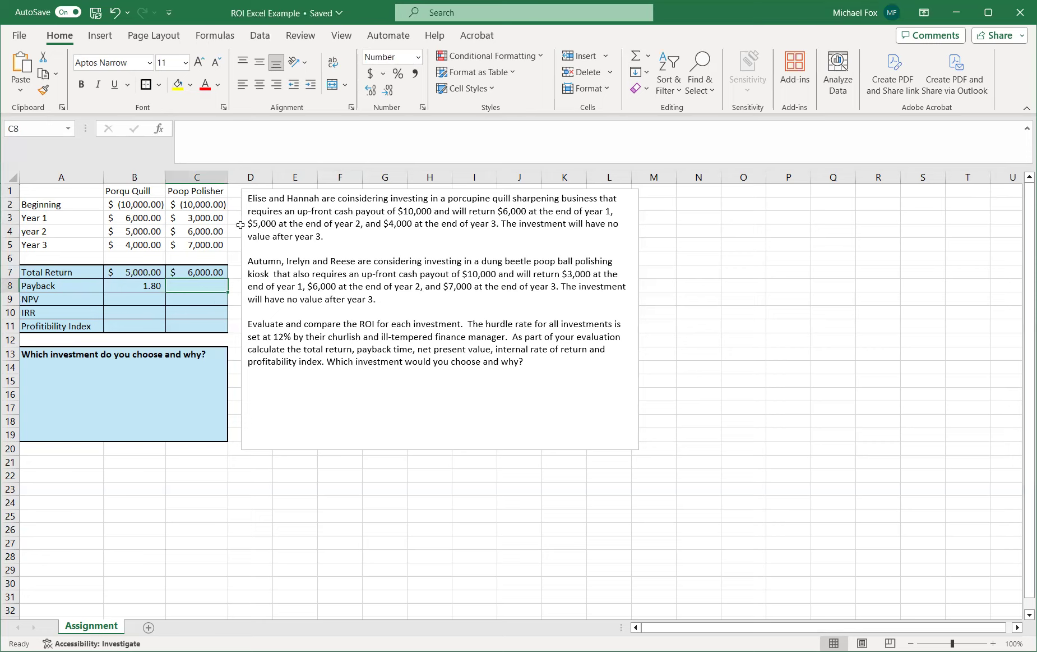
text(=2+)
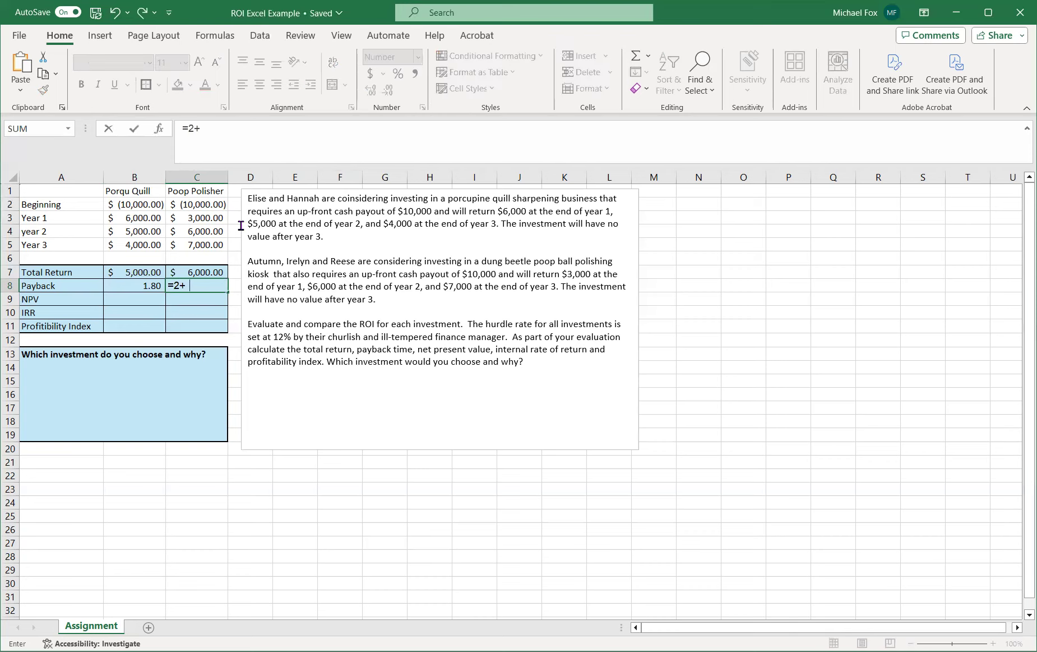
text( *)
key(BackSpace)
text((1000)
text(/7000)
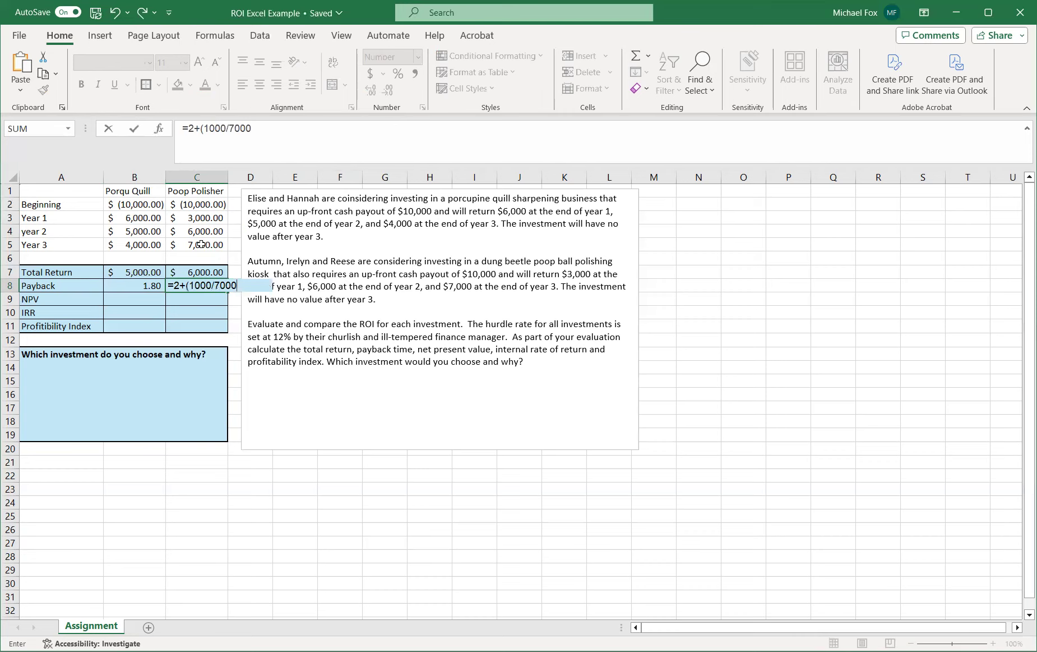
text())
key(Return)
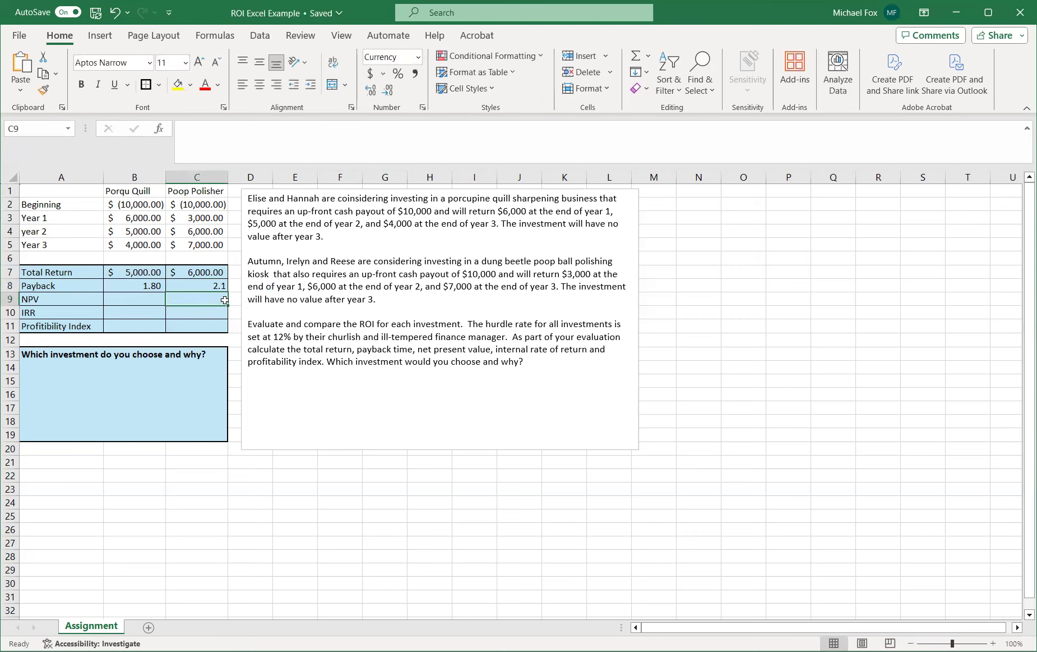
Increase the decimal places of Poop Polisher's Payback value in C8 to two.
click(190, 288)
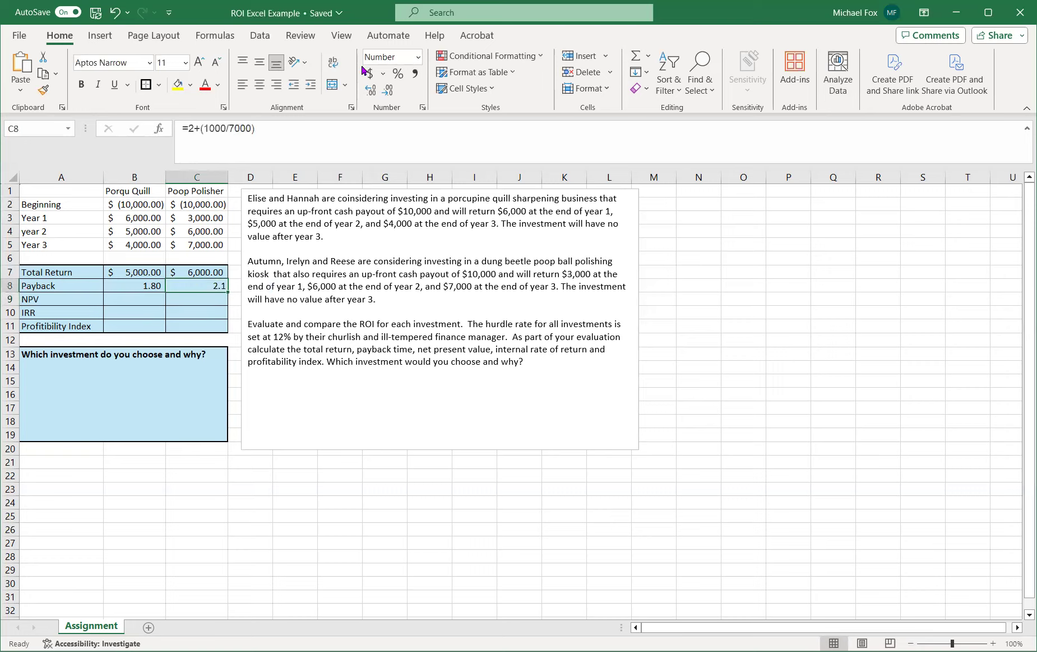
click(367, 91)
click(131, 287)
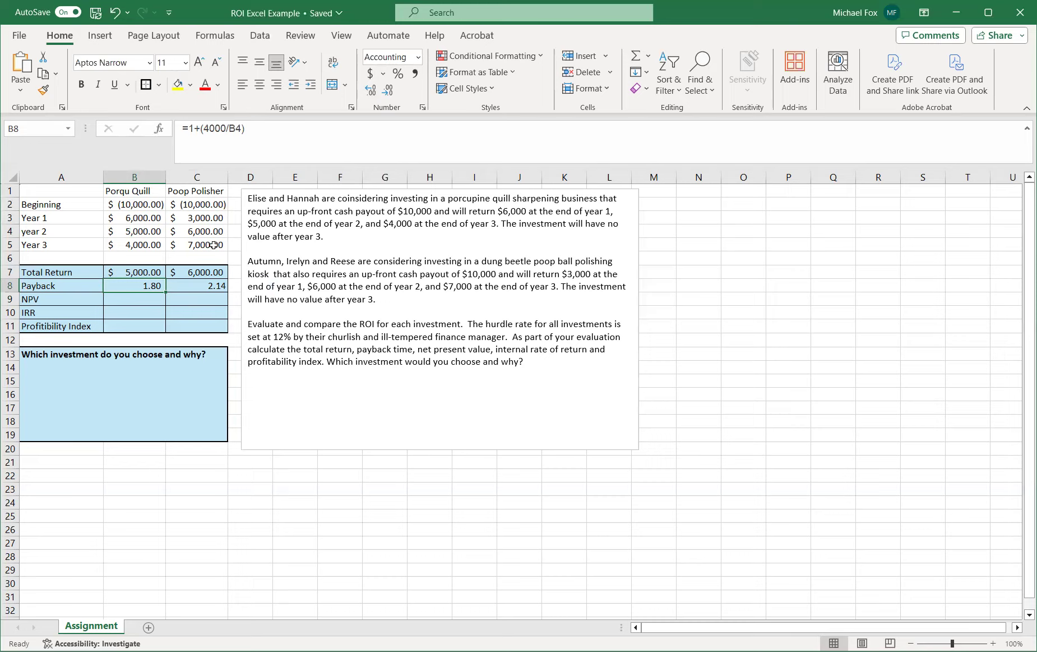
Start a formula in Porqu Quill's NPV cell, B9.
click(153, 298)
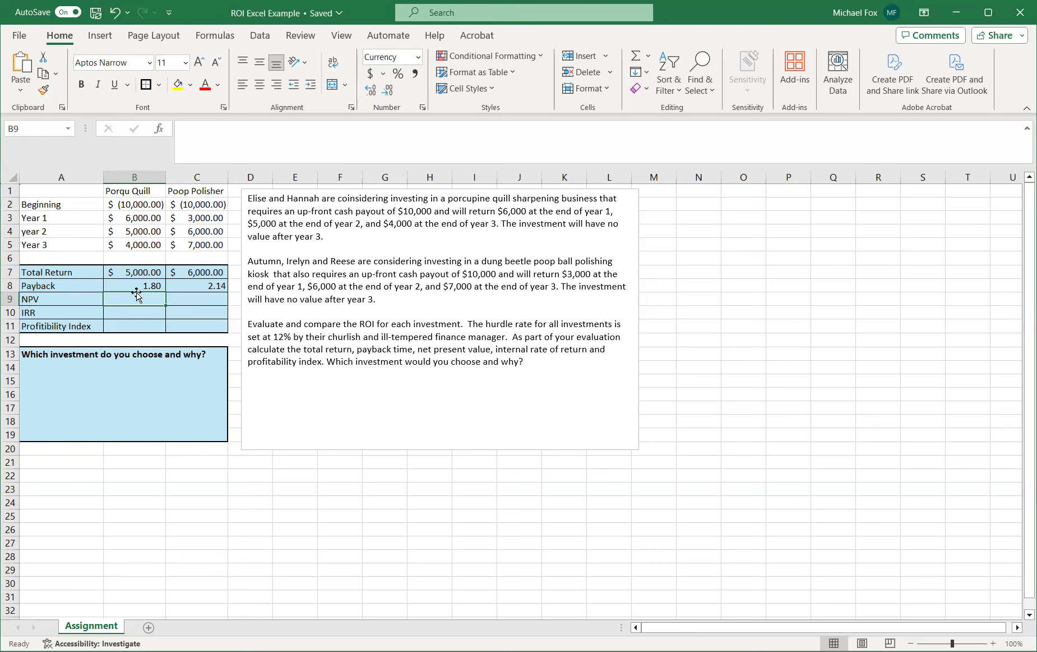
text(=)
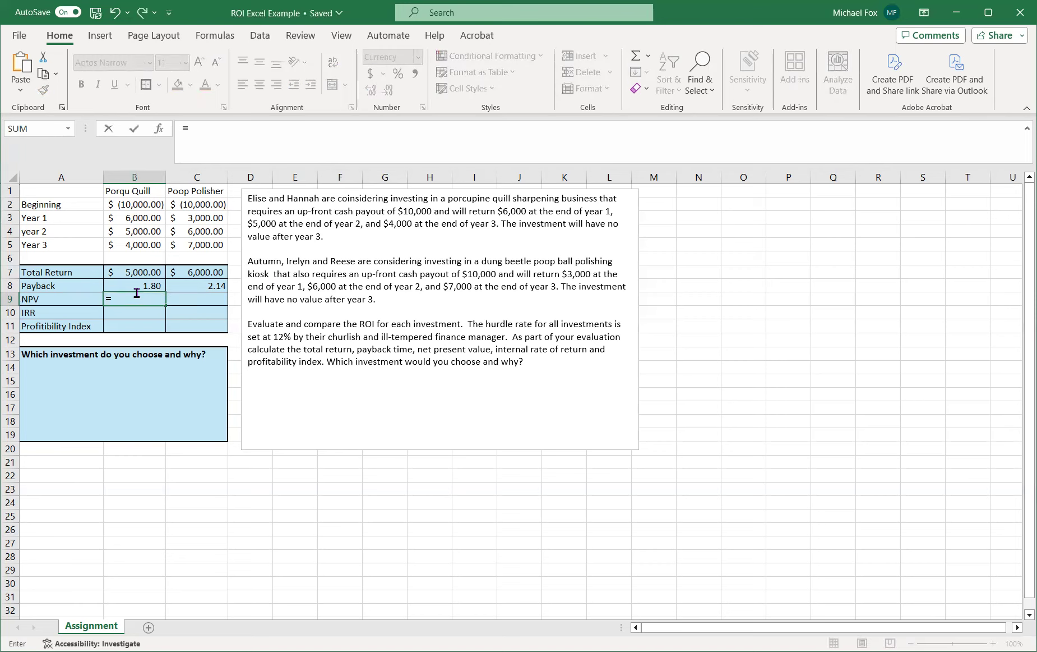
text(npv)
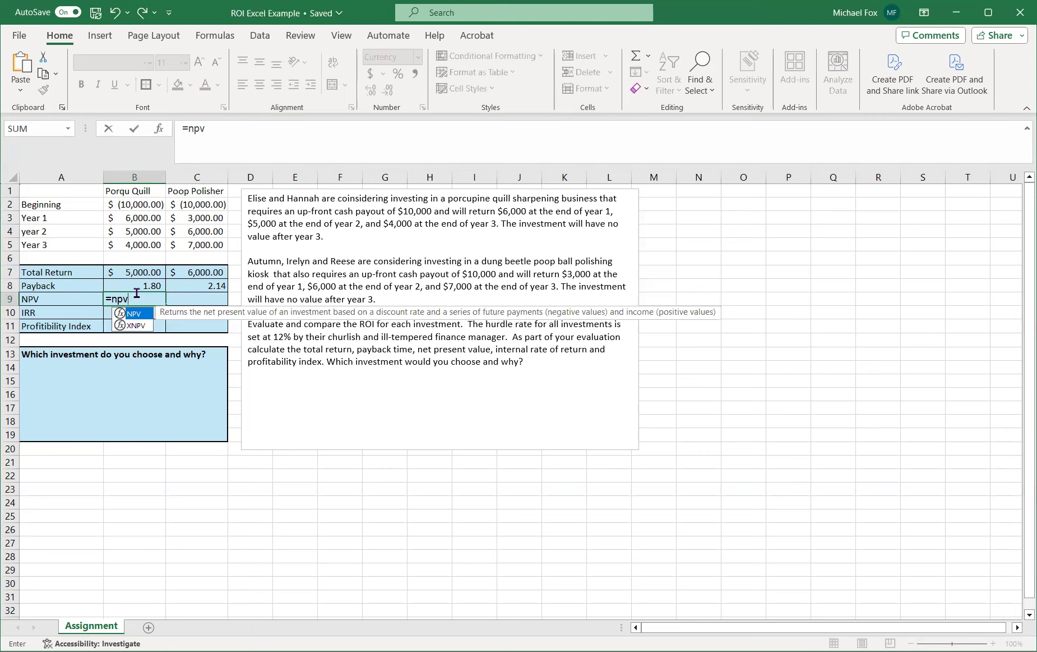
text(()
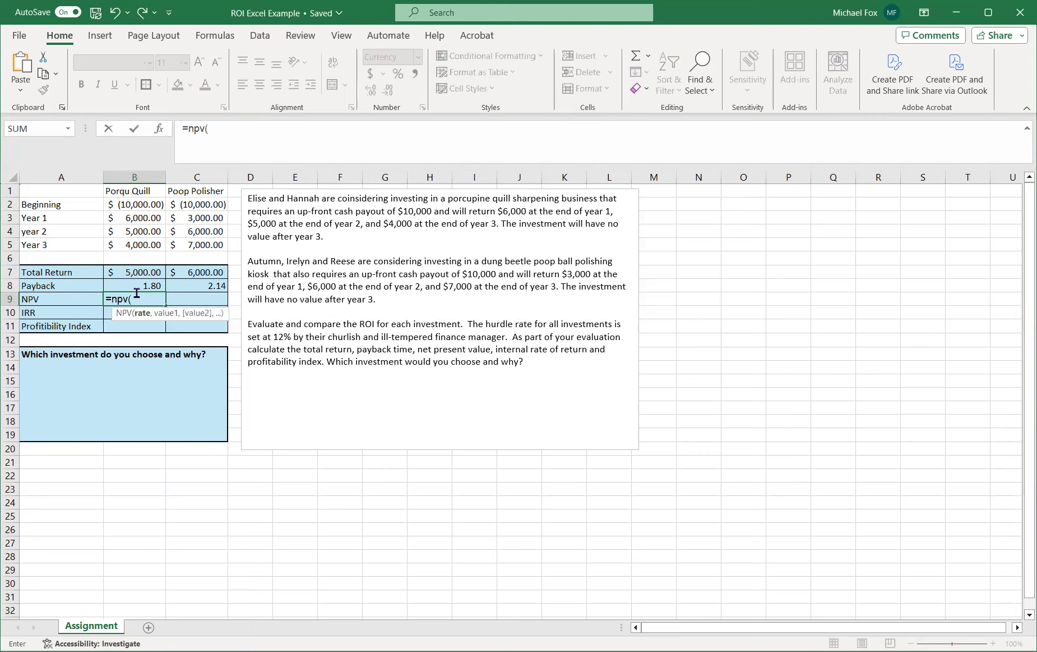
text(.12,)
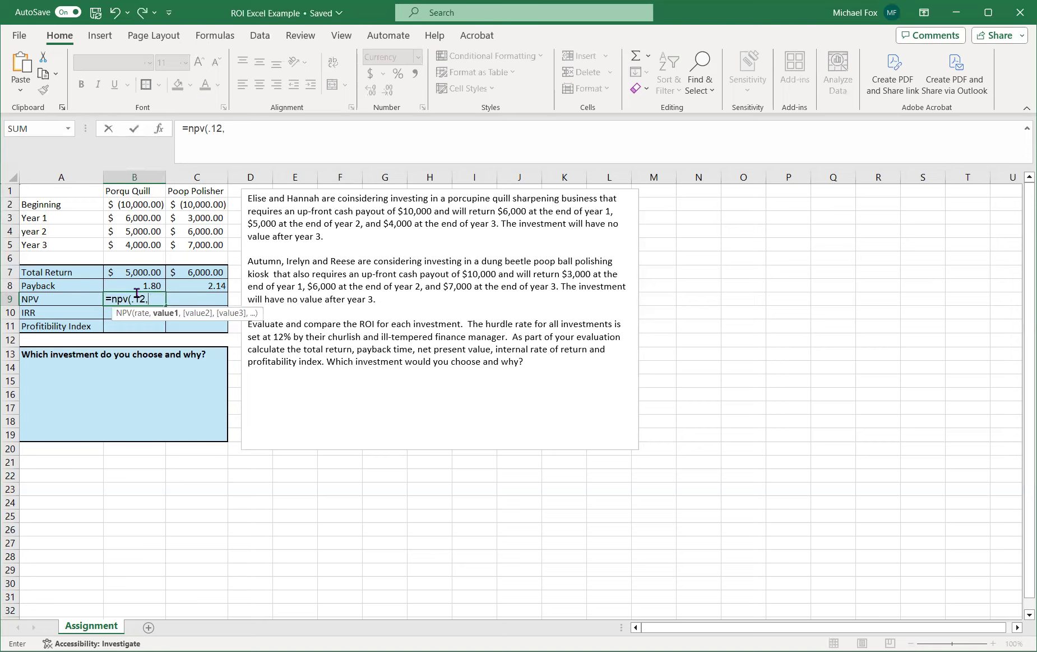
key(BackSpace)
key(BackSpace)
key(BackSpace)
key(BackSpace)
key(BackSpace)
key(BackSpace)
key(BackSpace)
key(BackSpace)
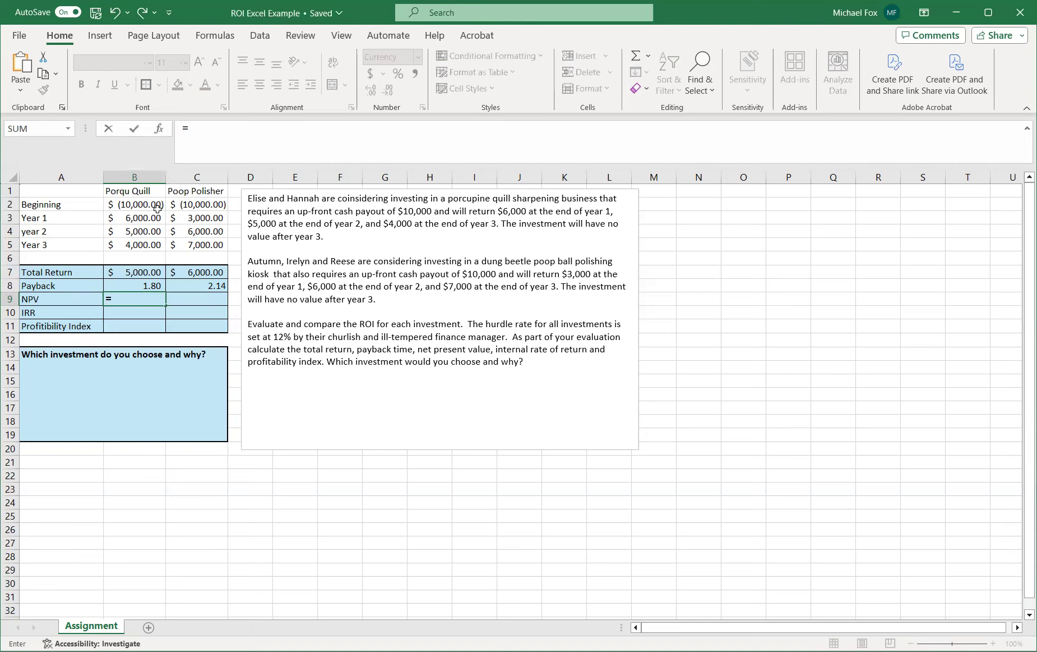
Calculate Porqu Quill's NPV in B9 at a 12% rate, completing the formula as =B2+(npv(.12,B3:B5)).
click(142, 203)
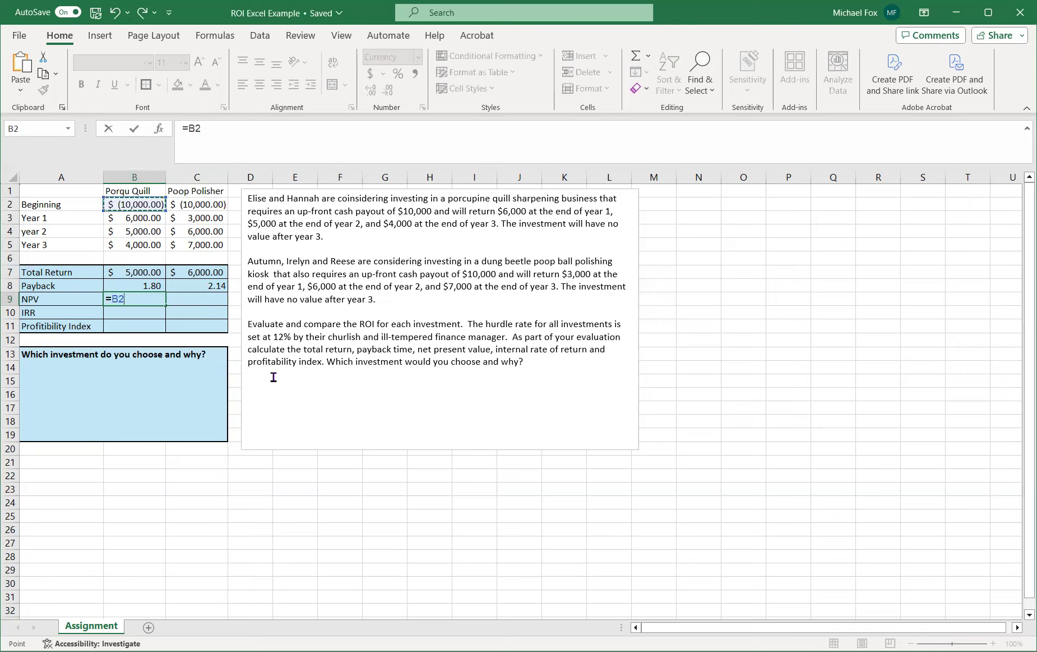
text(-)
text(+)
text(()
text(npv)
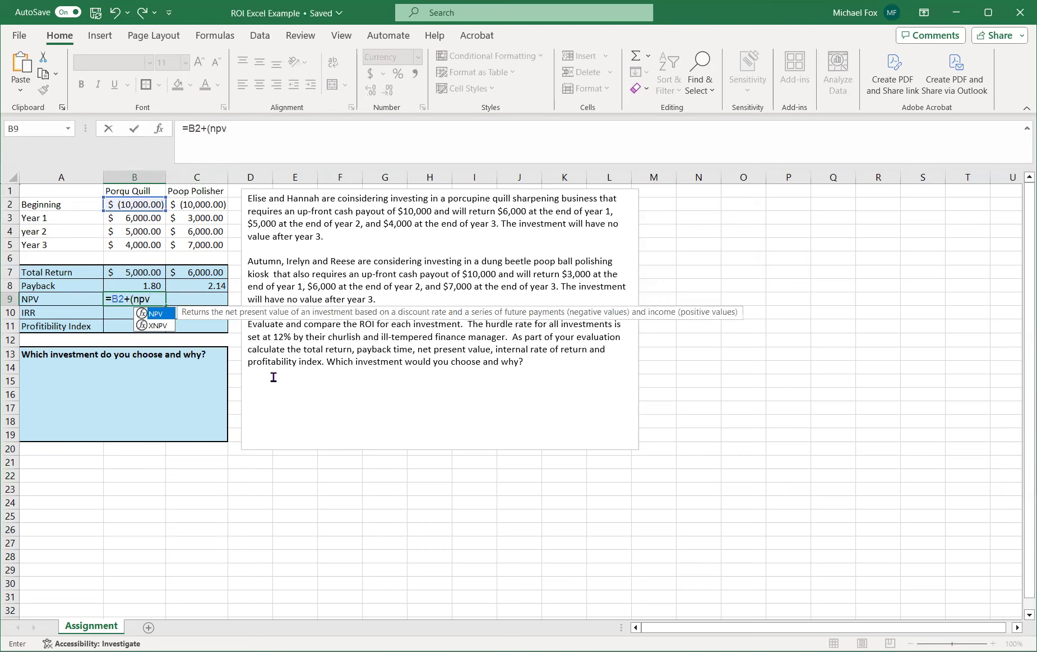
text(()
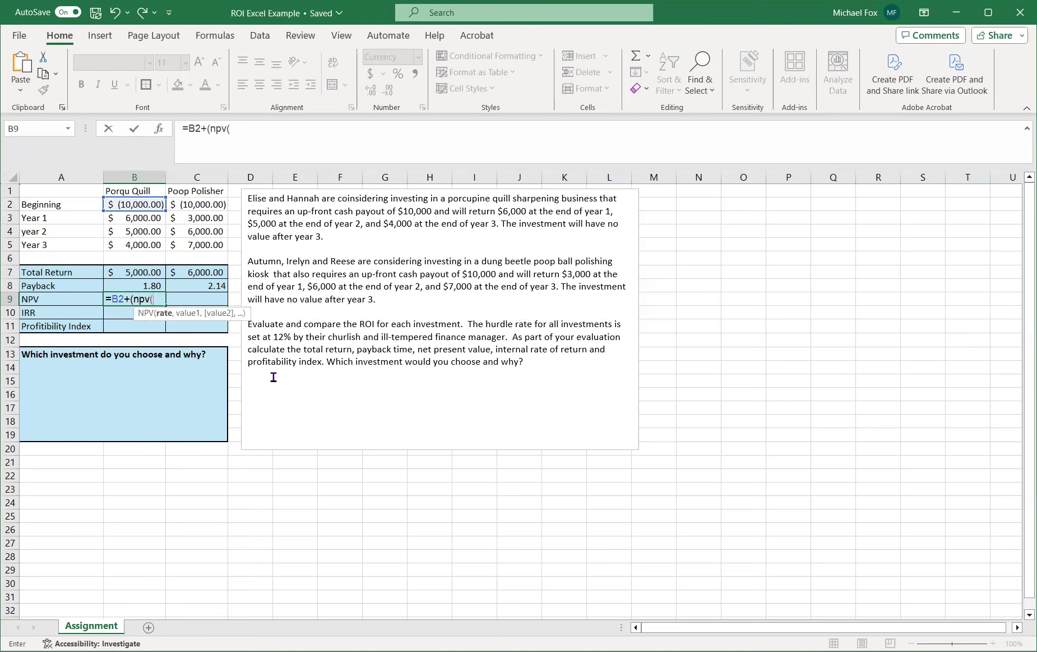
text(.12,)
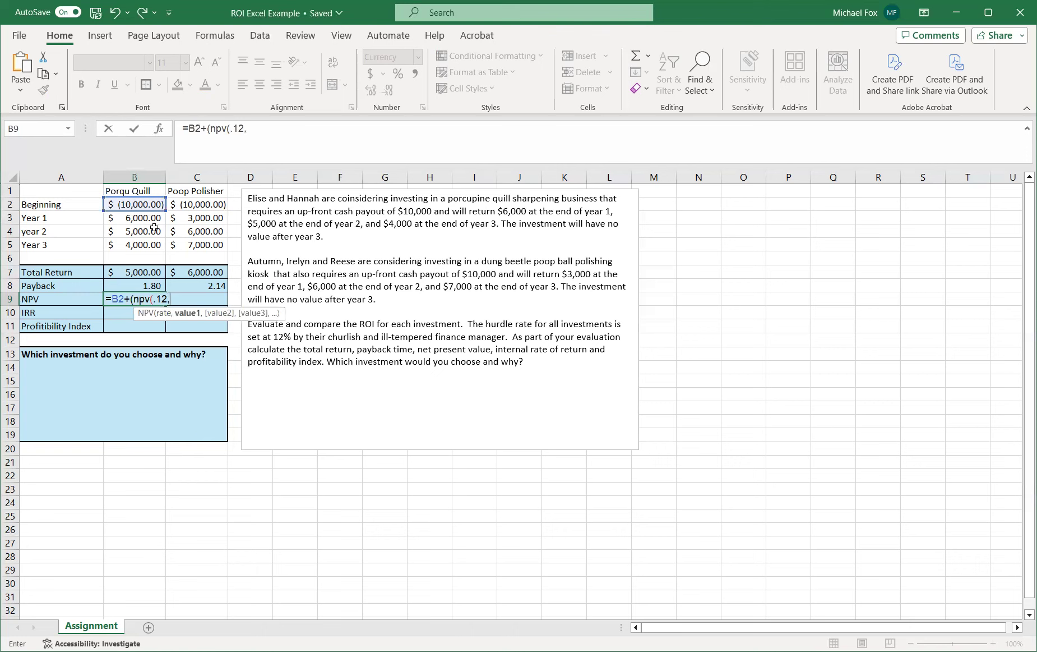
drag(133, 218, 129, 245)
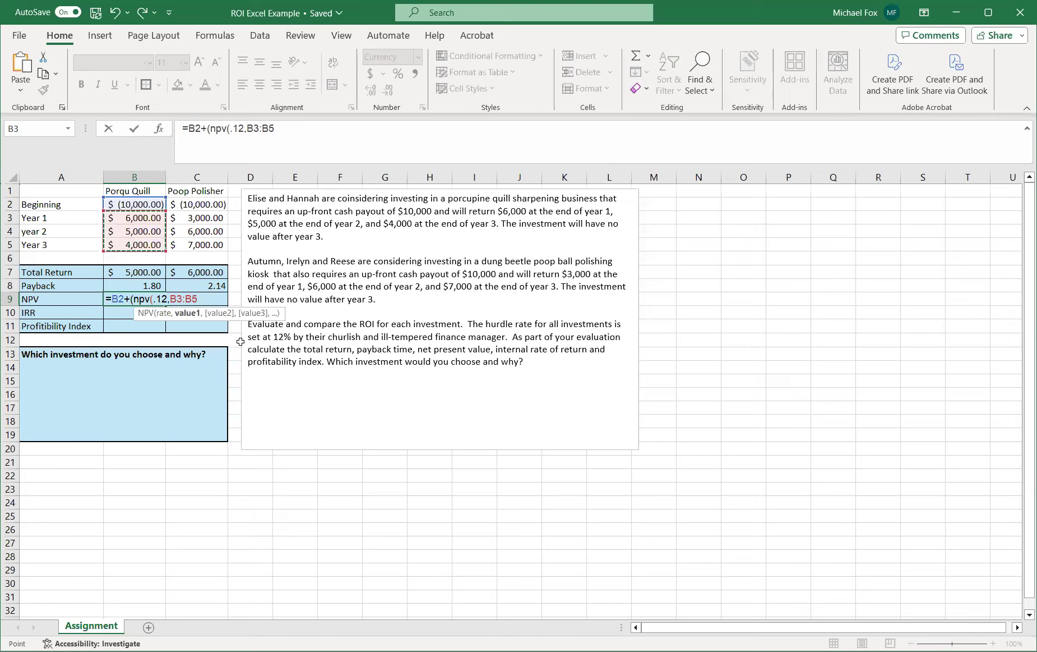
text()))
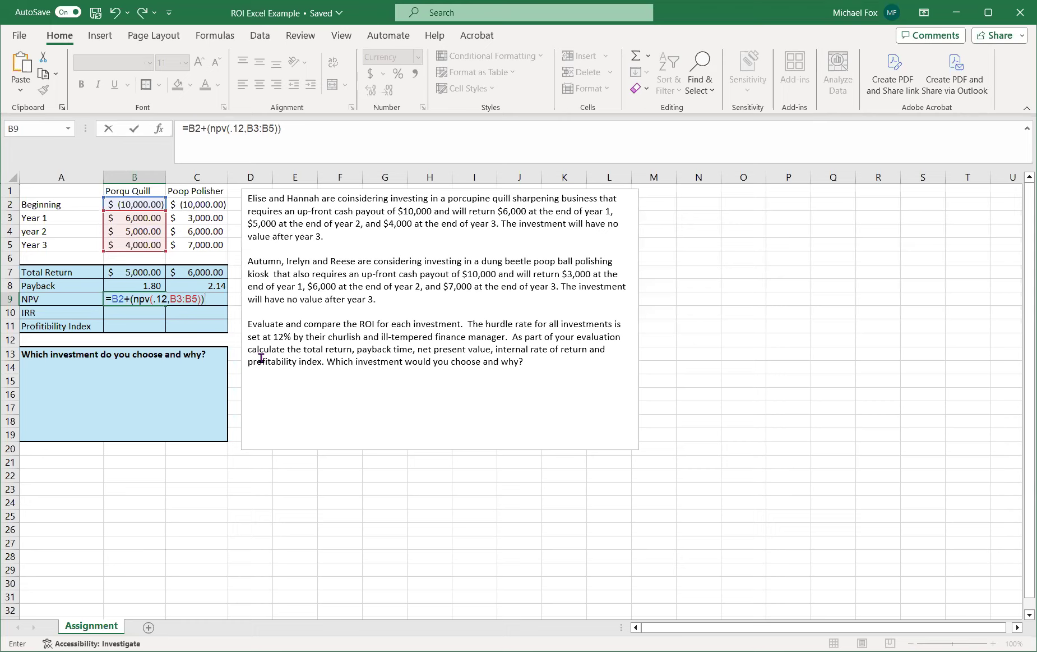
key(Return)
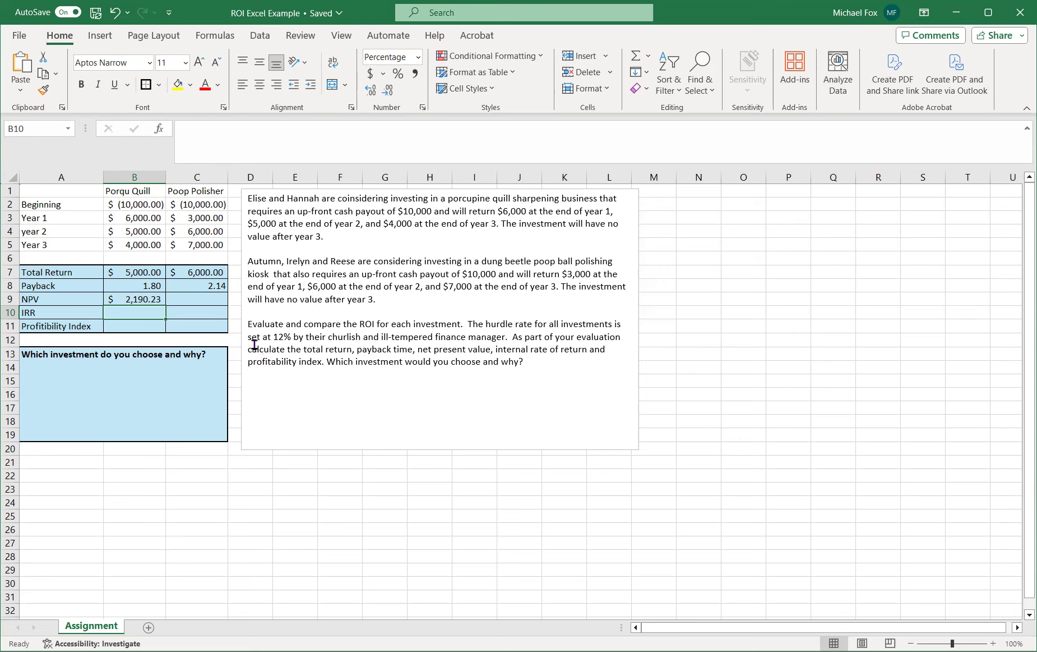
Calculate Poop Polisher's NPV in C9 at a 12% rate with the formula =C2+(npv(.12,C3:C5)).
click(203, 301)
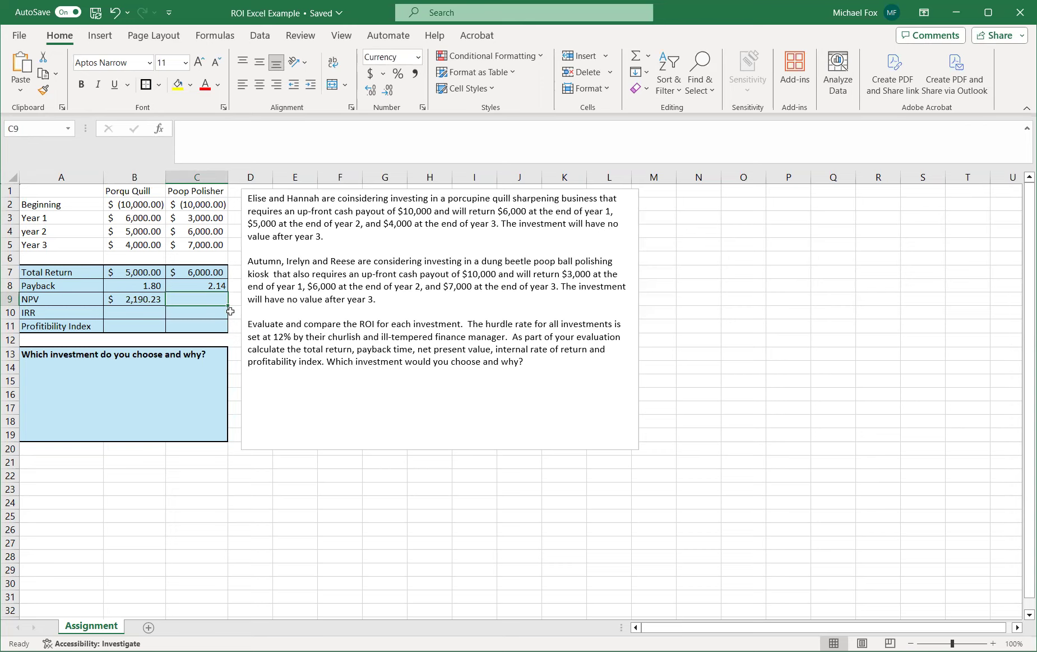
text(=)
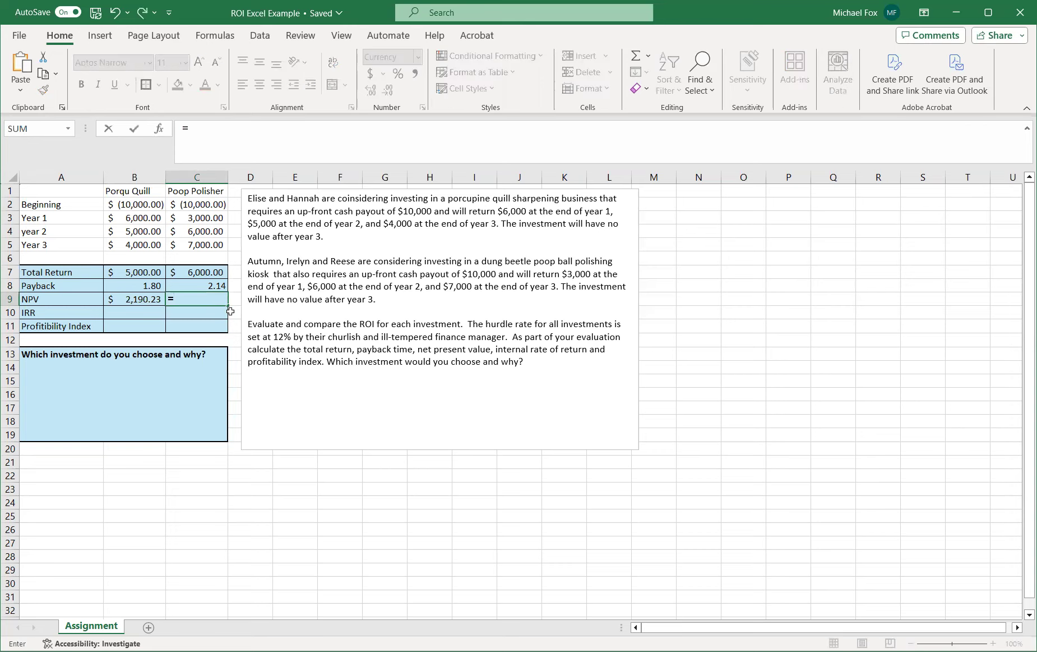
click(223, 207)
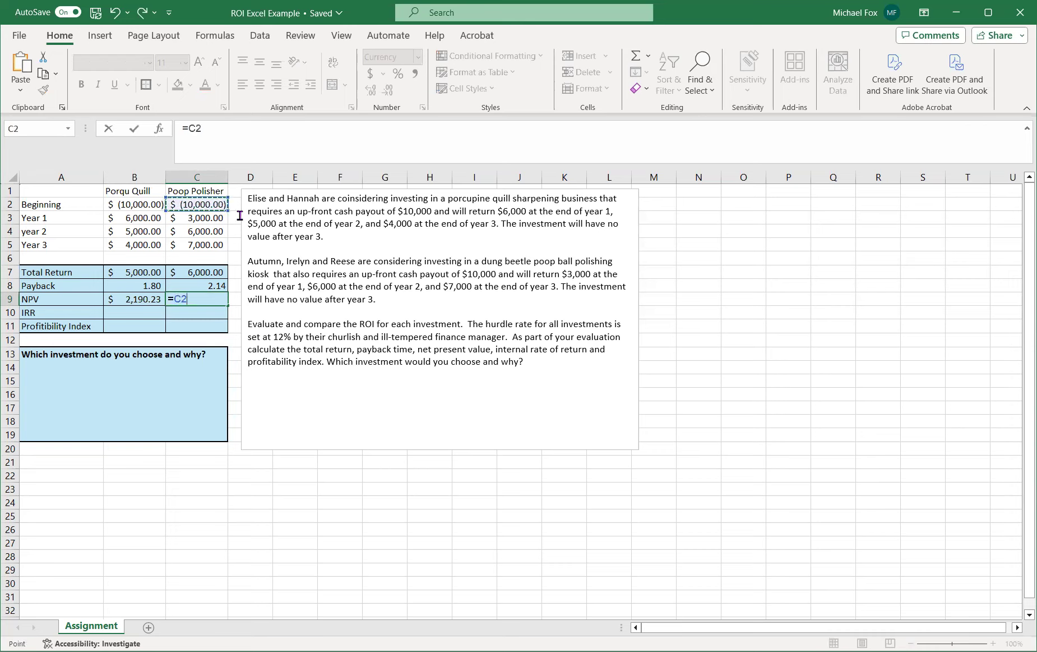
text(+(n)
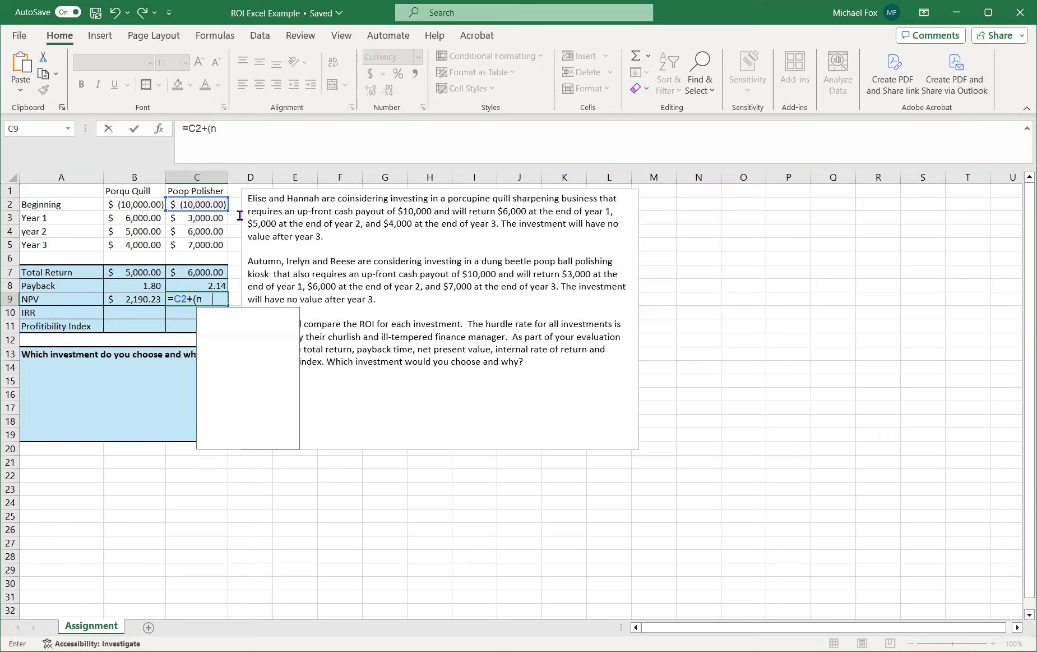
text(pv)
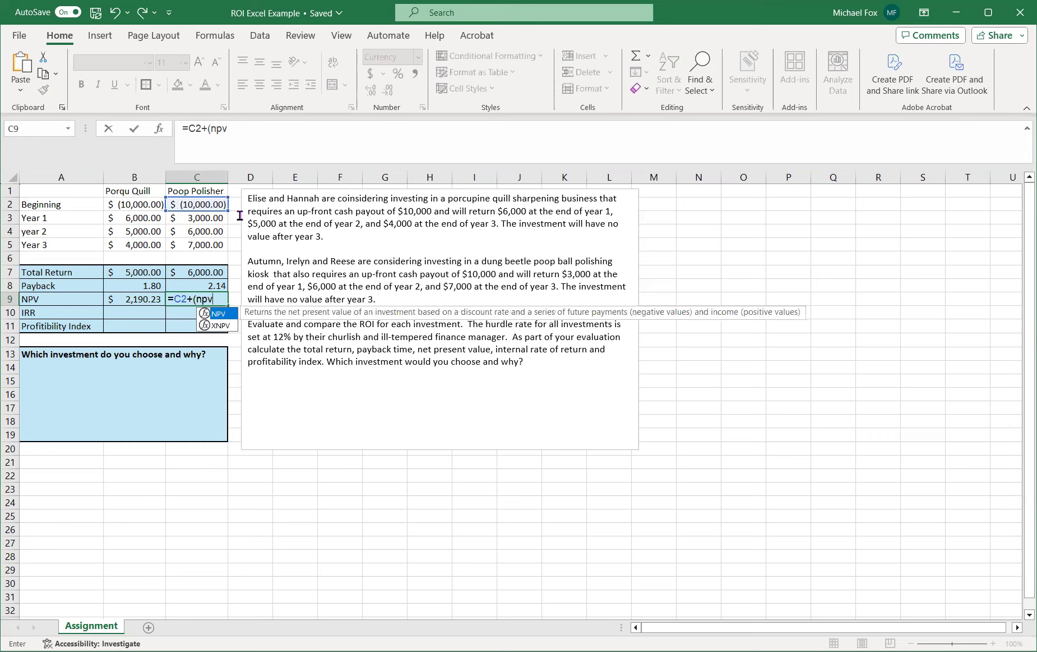
text((.)
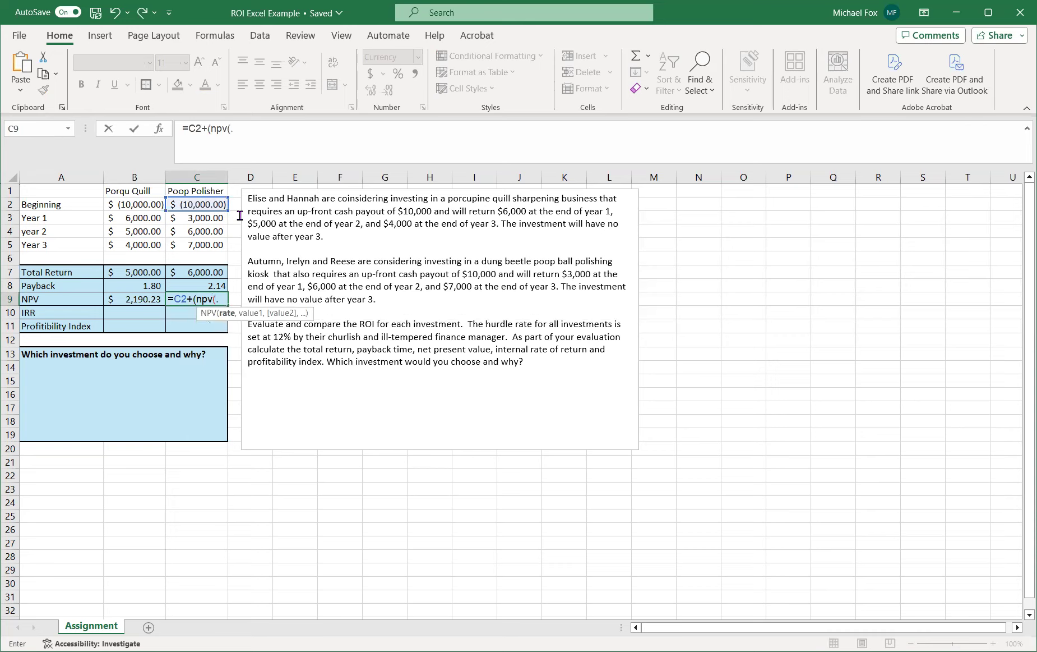
text(12)
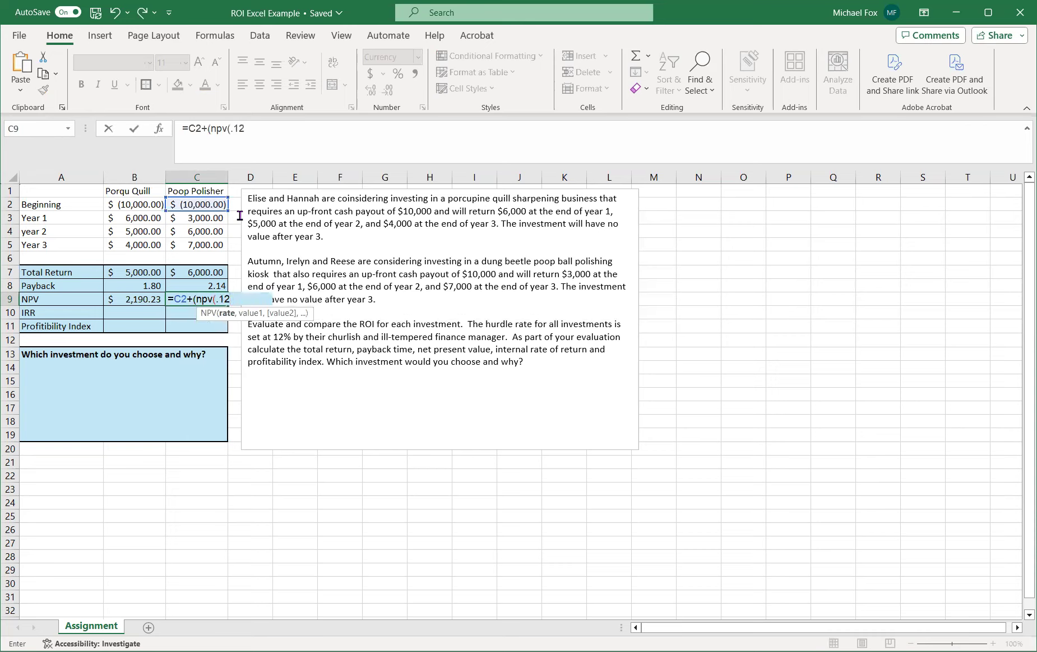
text(,)
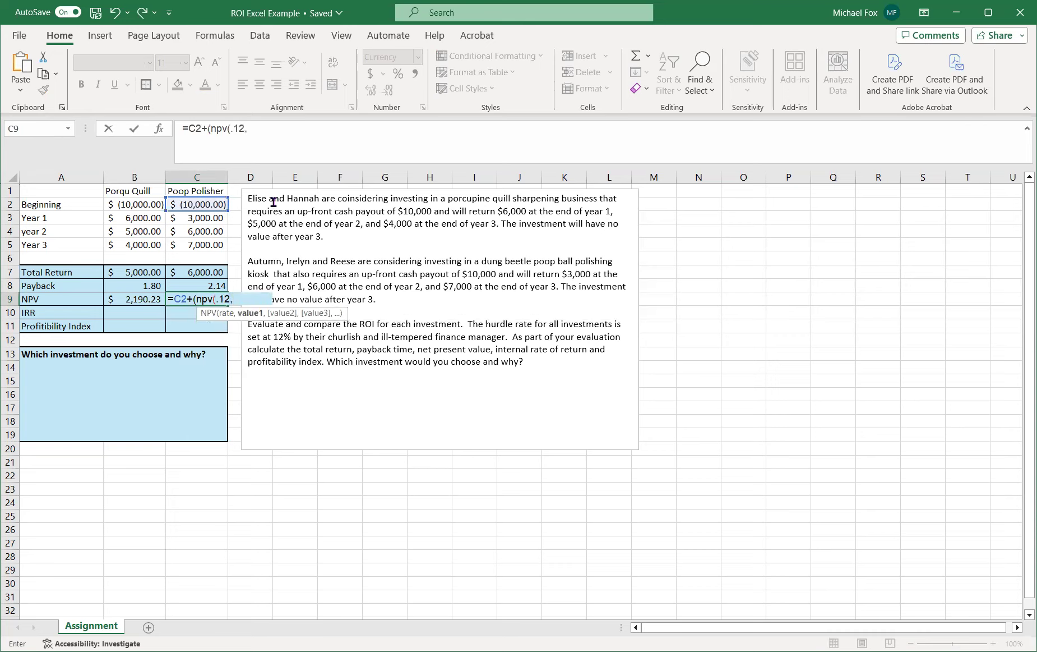
drag(204, 218, 200, 245)
text()))
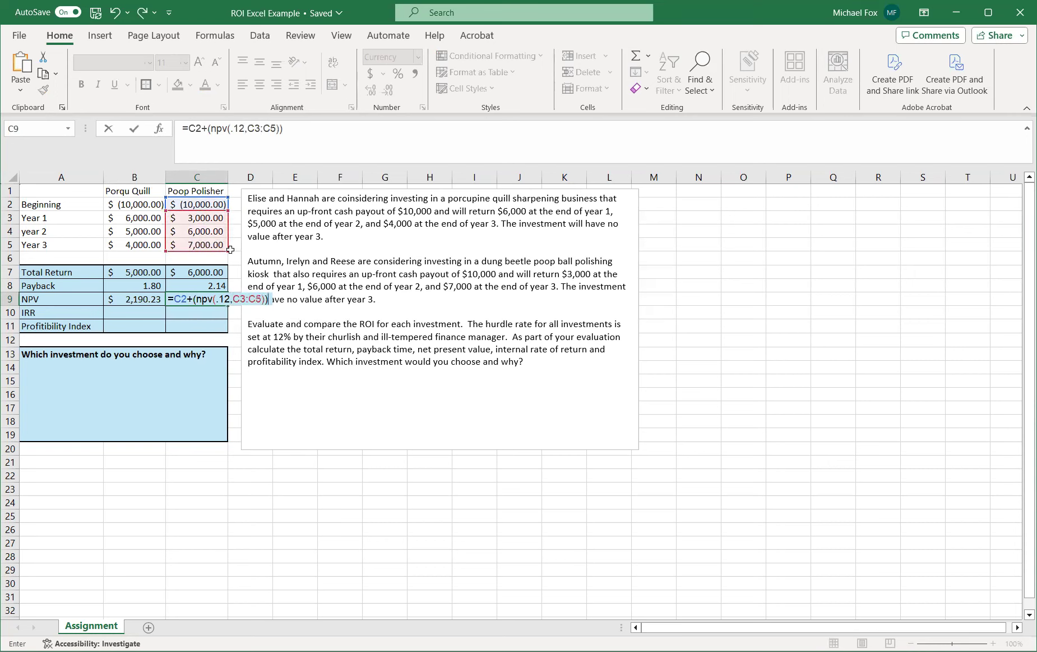
key(Return)
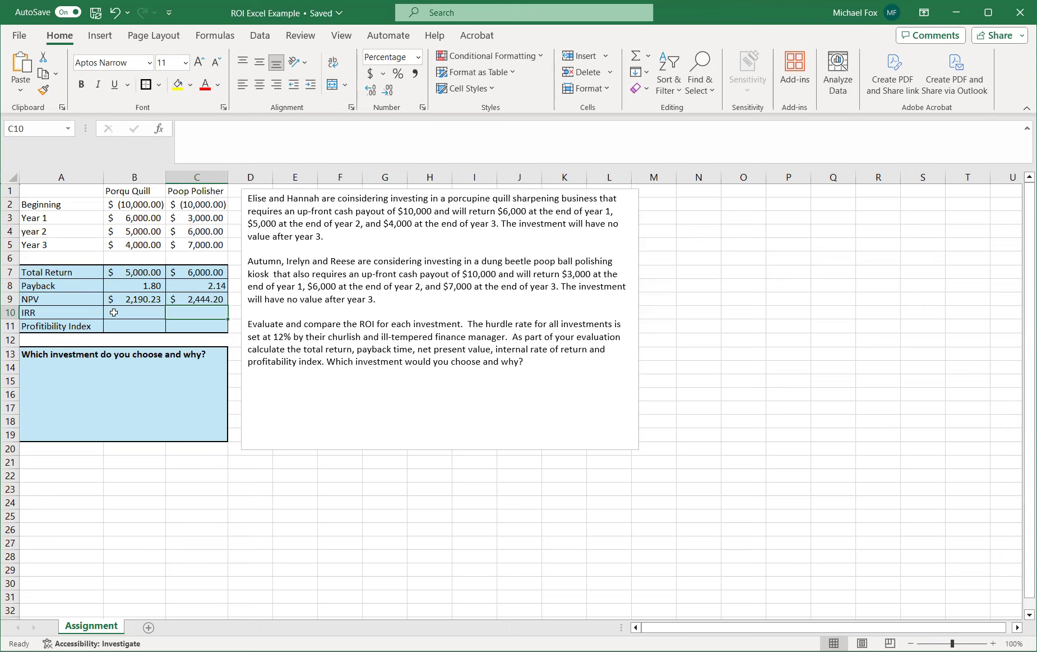
Calculate Porqu Quill's IRR in B10 from its cash flows with the formula =irr(B2:B5).
click(130, 308)
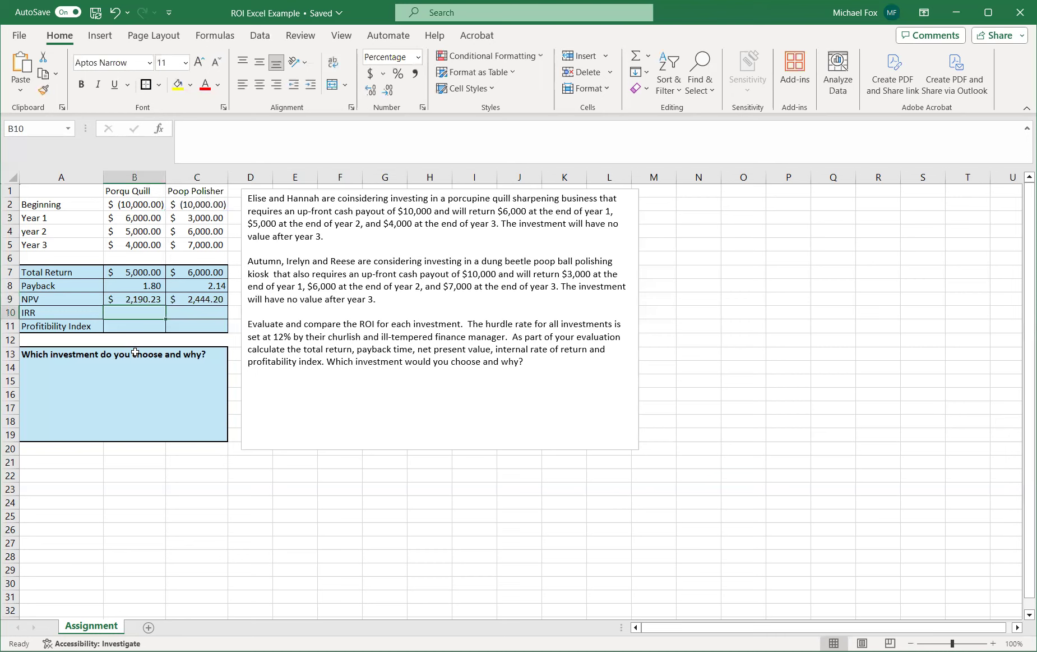
text(=)
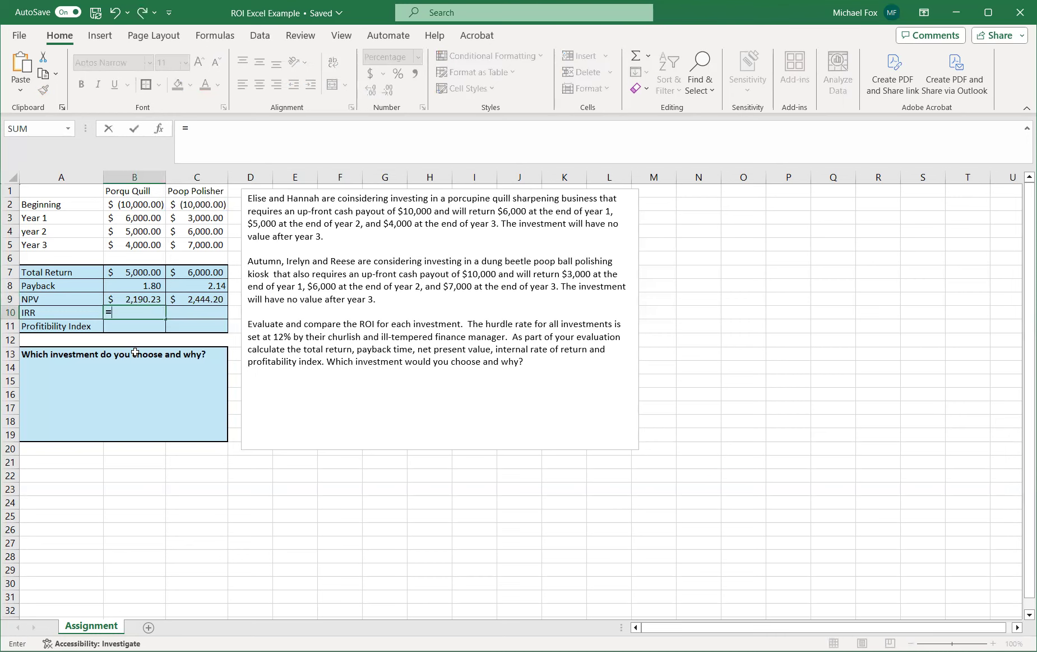
text(irr)
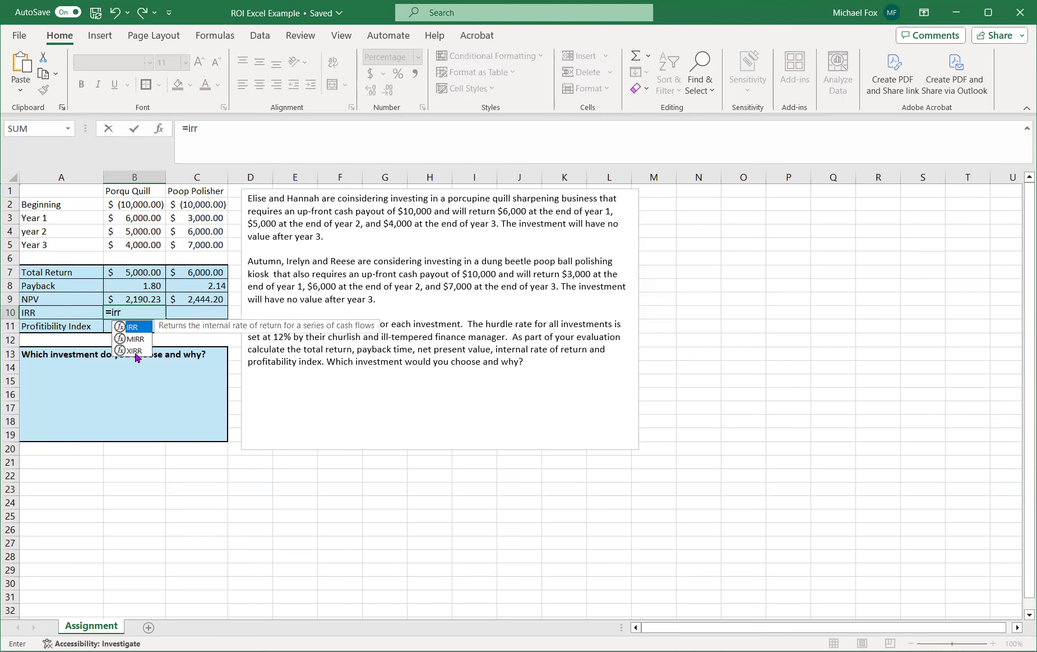
text(()
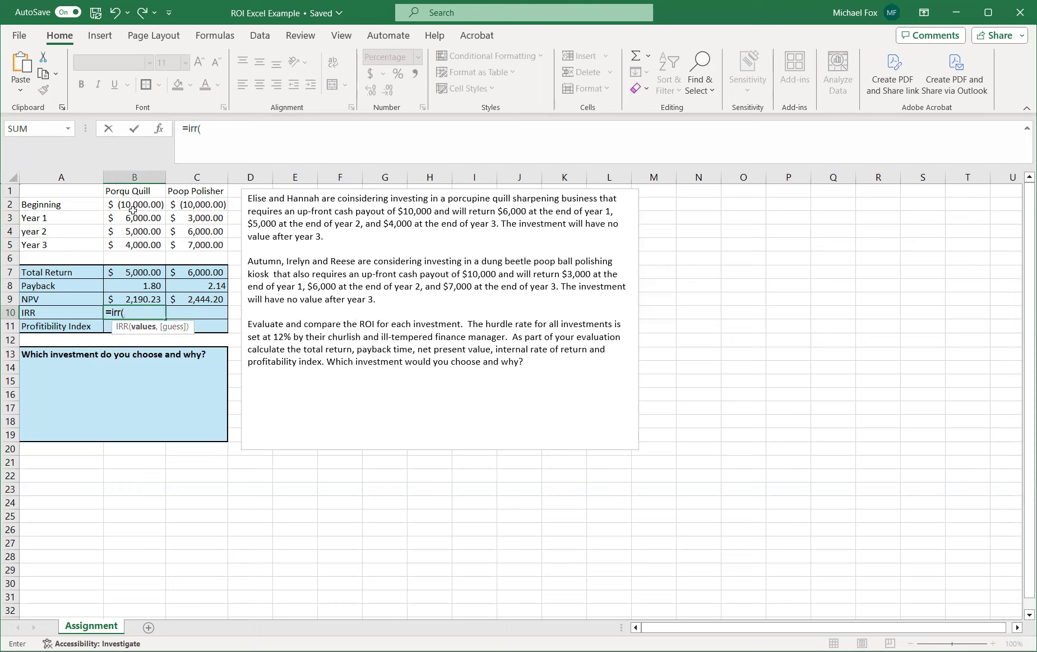
drag(132, 204, 131, 244)
text())
key(Return)
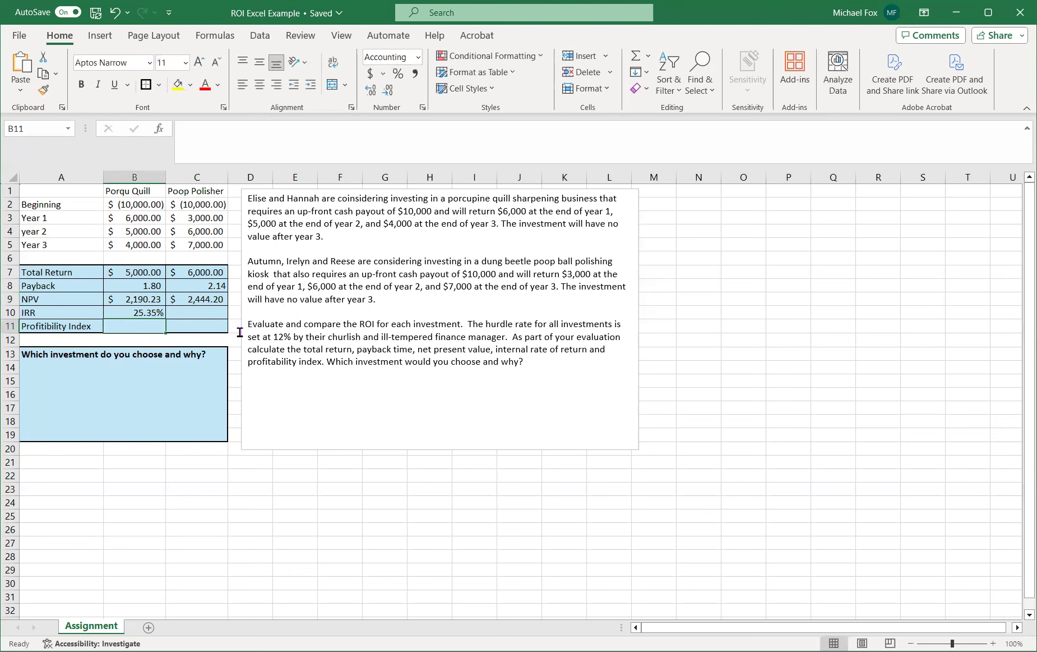
Calculate Poop Polisher's IRR in C10 from its cash flows with the formula =irr(C2:C5).
click(191, 315)
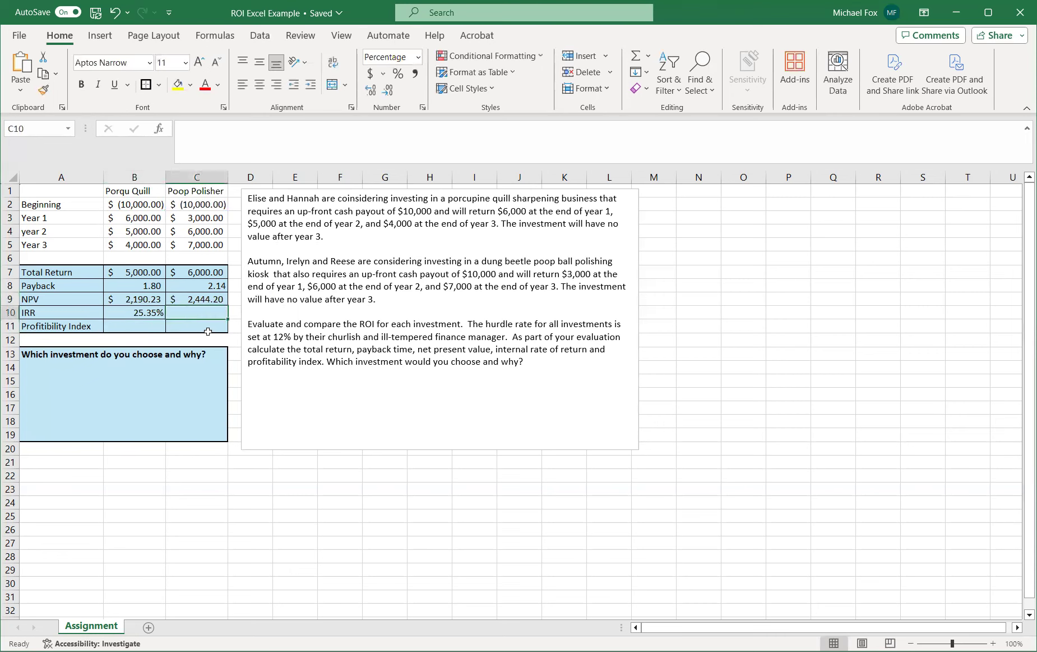
text(=)
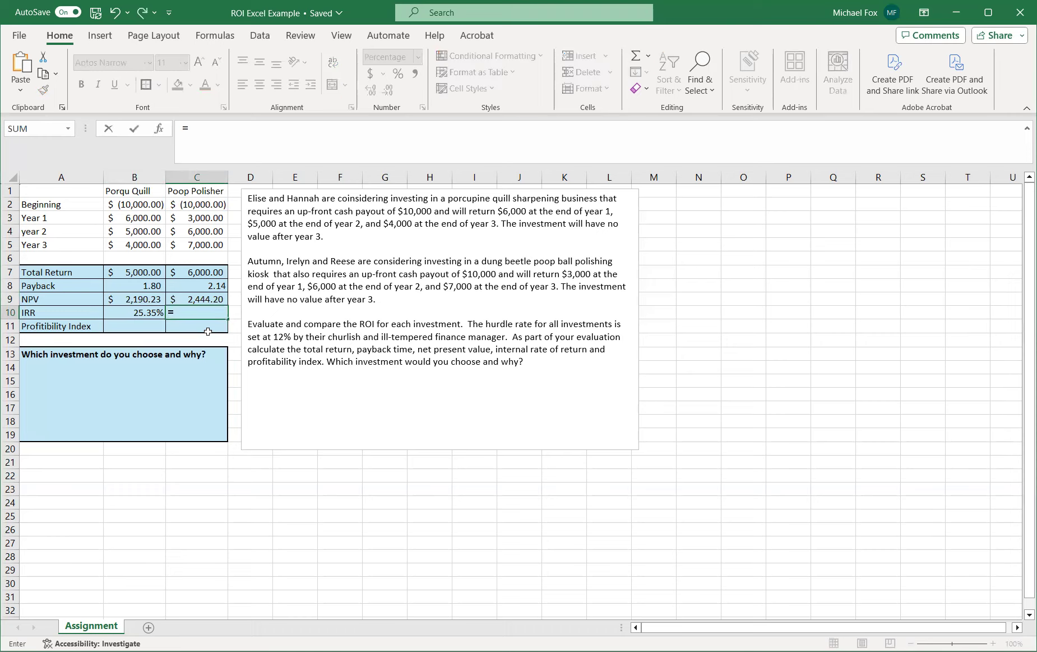
text(irr()
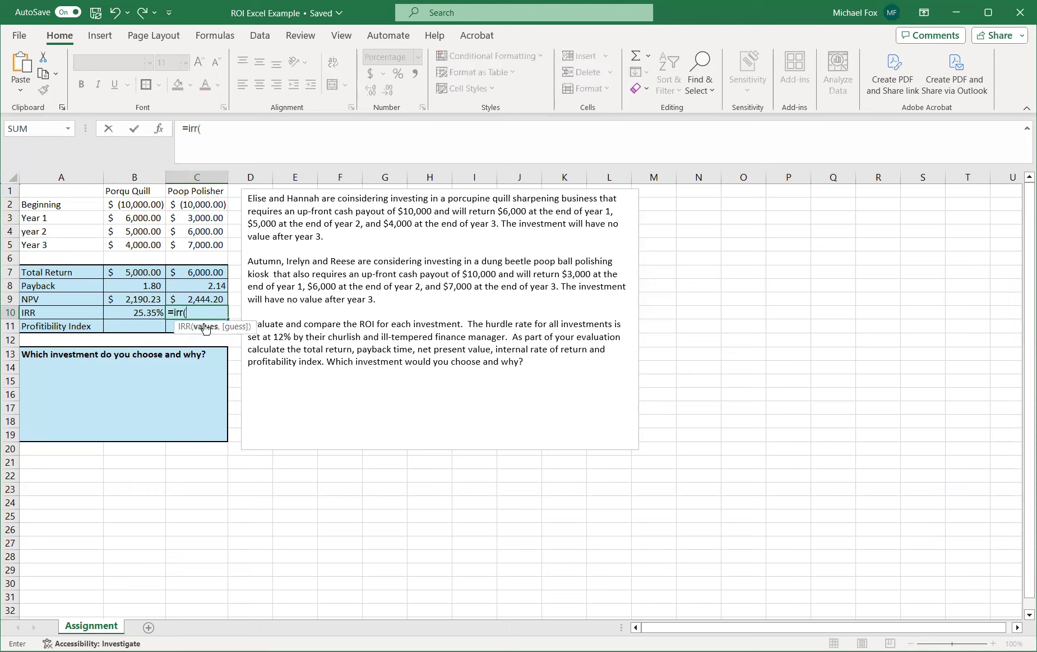
drag(200, 204, 199, 243)
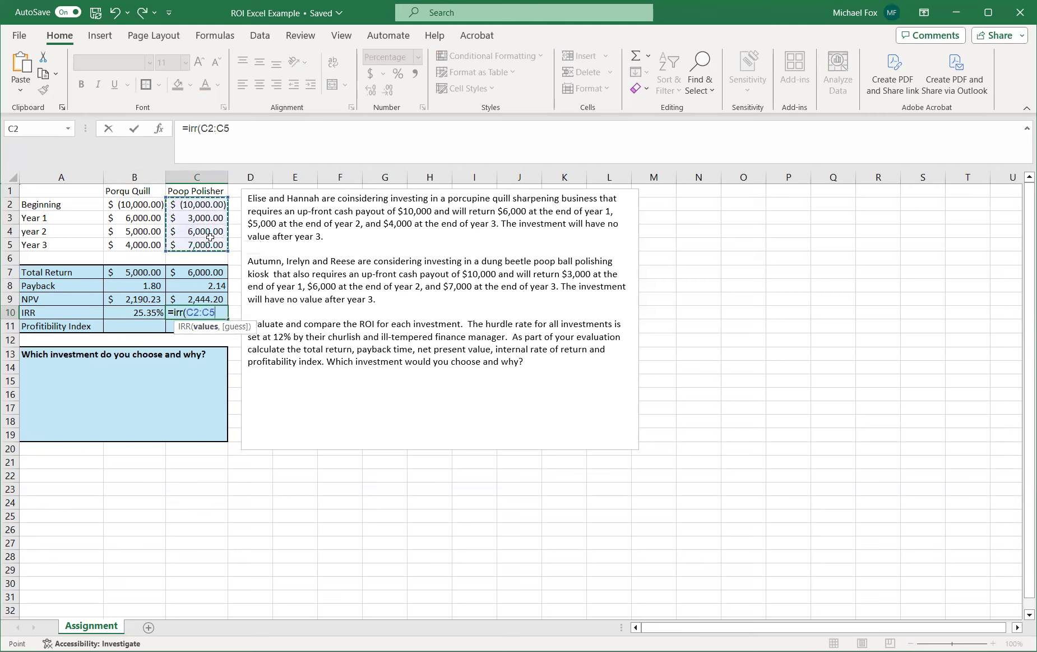
text())
key(Return)
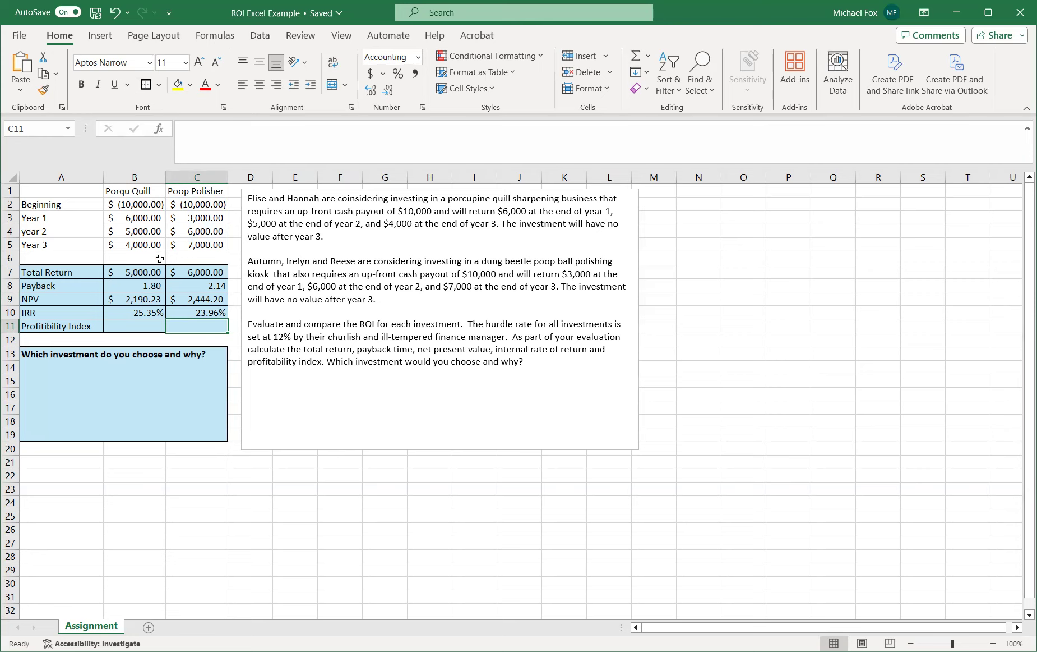
click(176, 312)
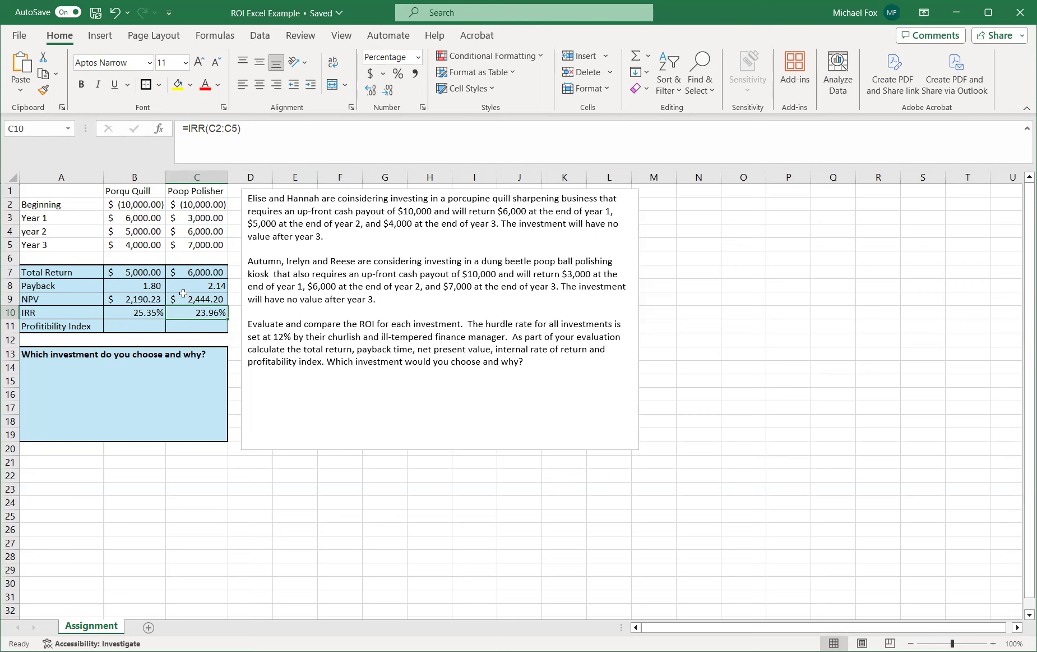
click(156, 307)
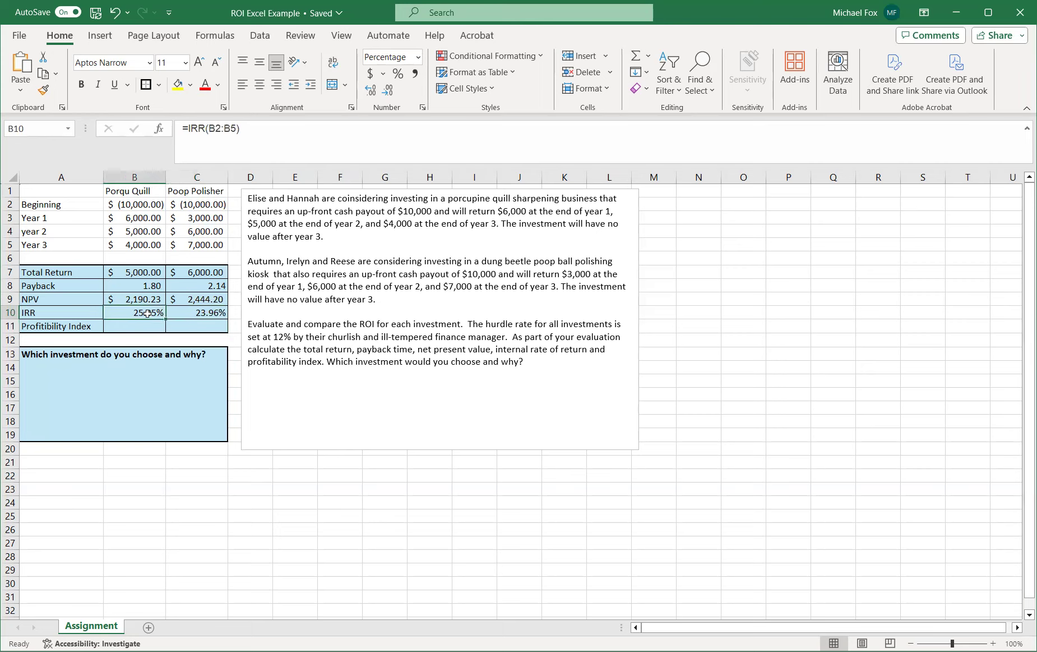
click(180, 315)
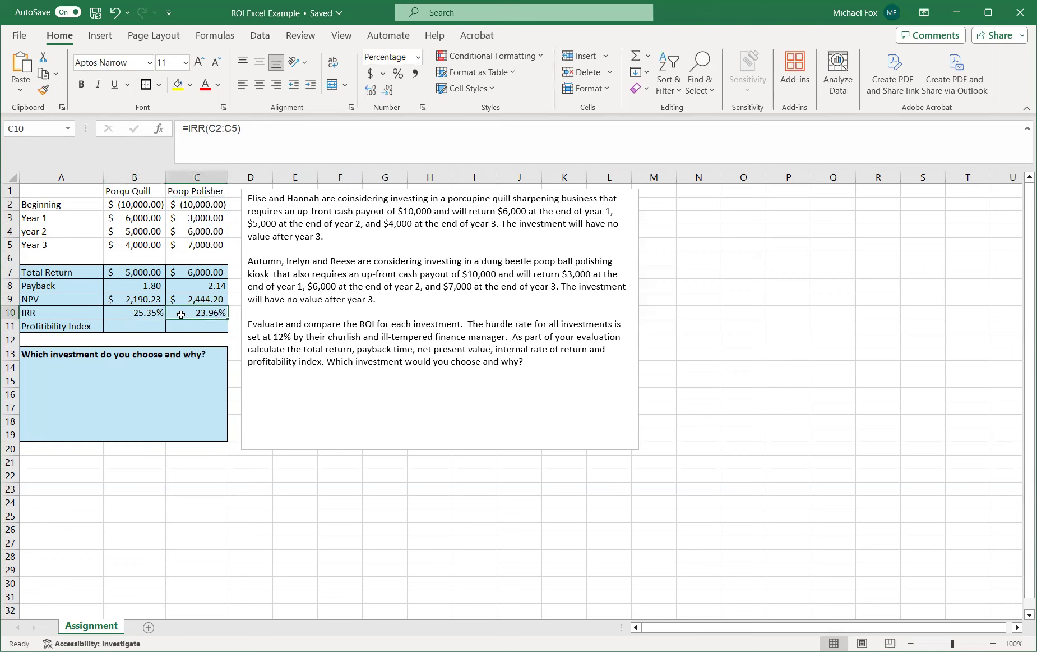
Calculate Porqu Quill's profitability index in B11 at a 12% rate with the formula =(npv(.12,B3:B5))/(abs(B2)).
click(147, 325)
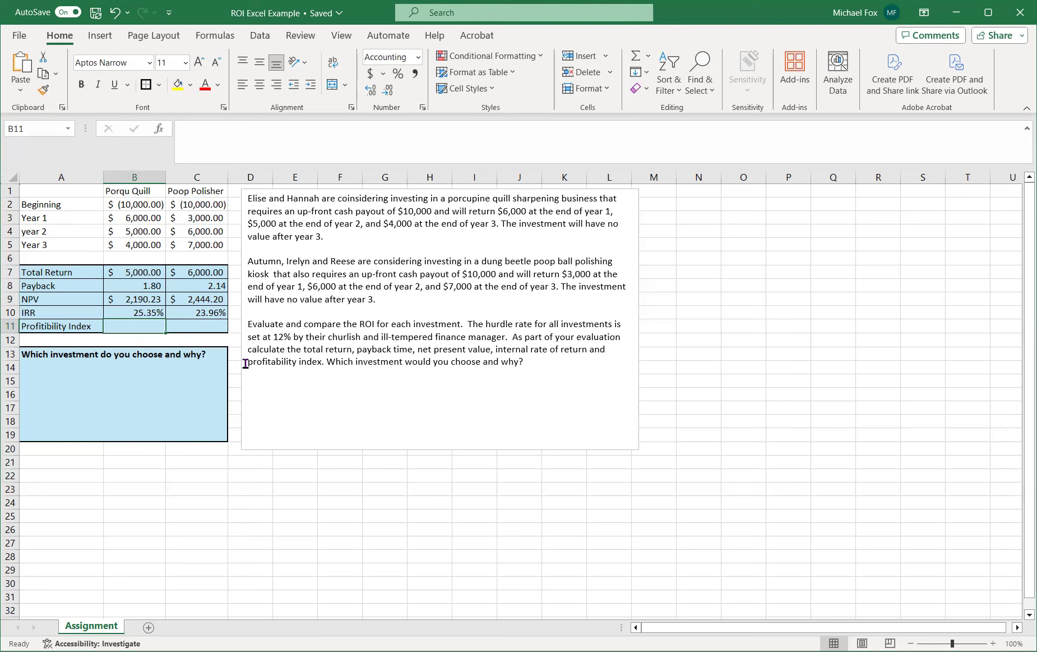
text(=)
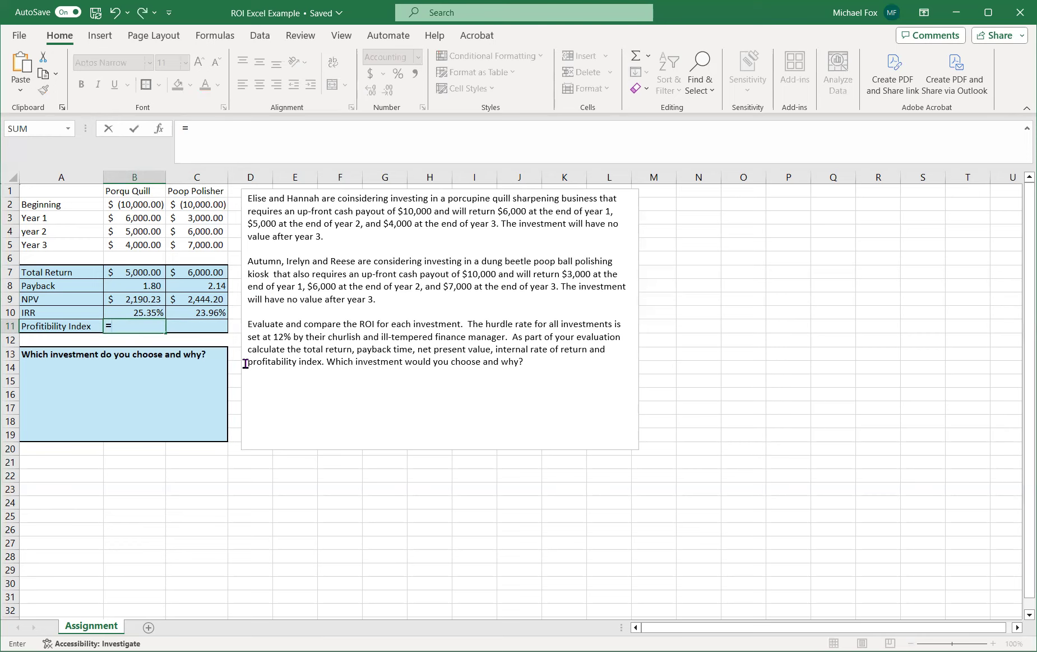
text((n)
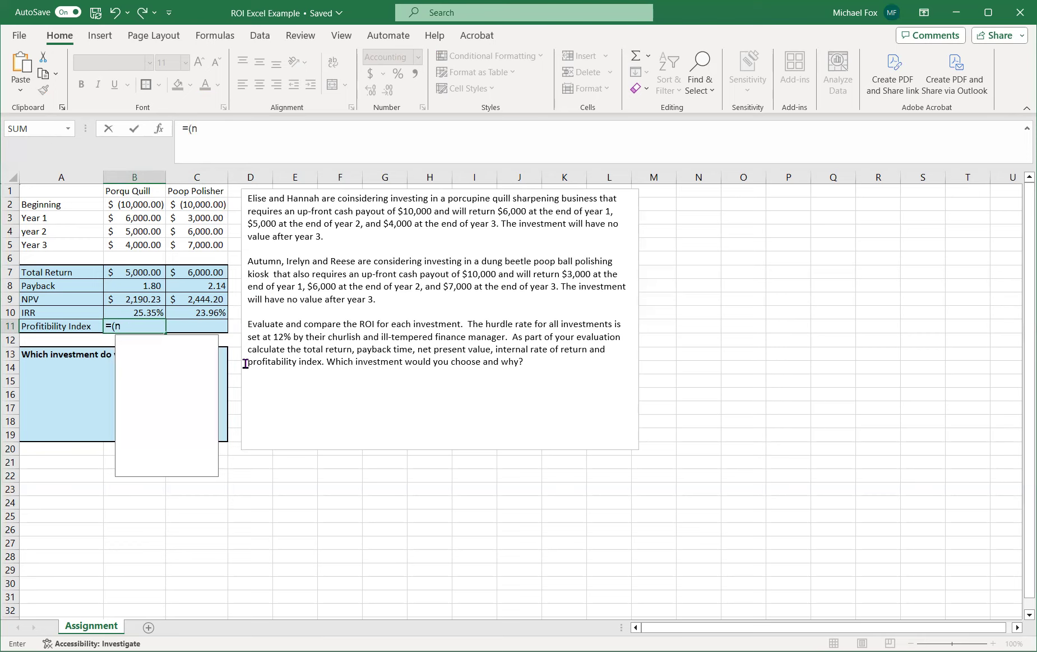
text(pv)
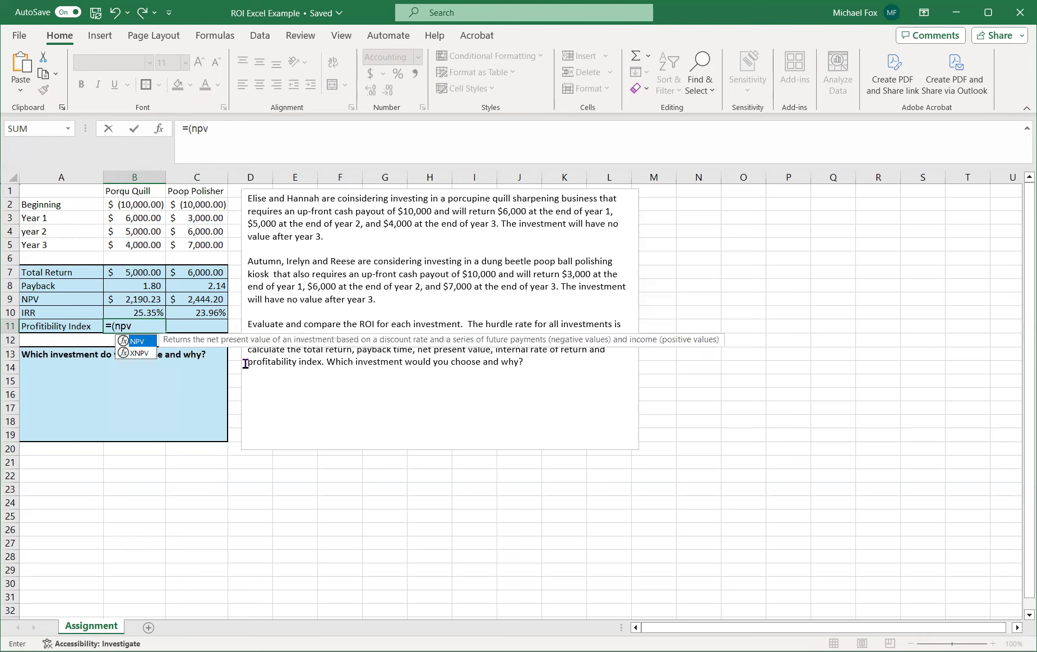
text(()
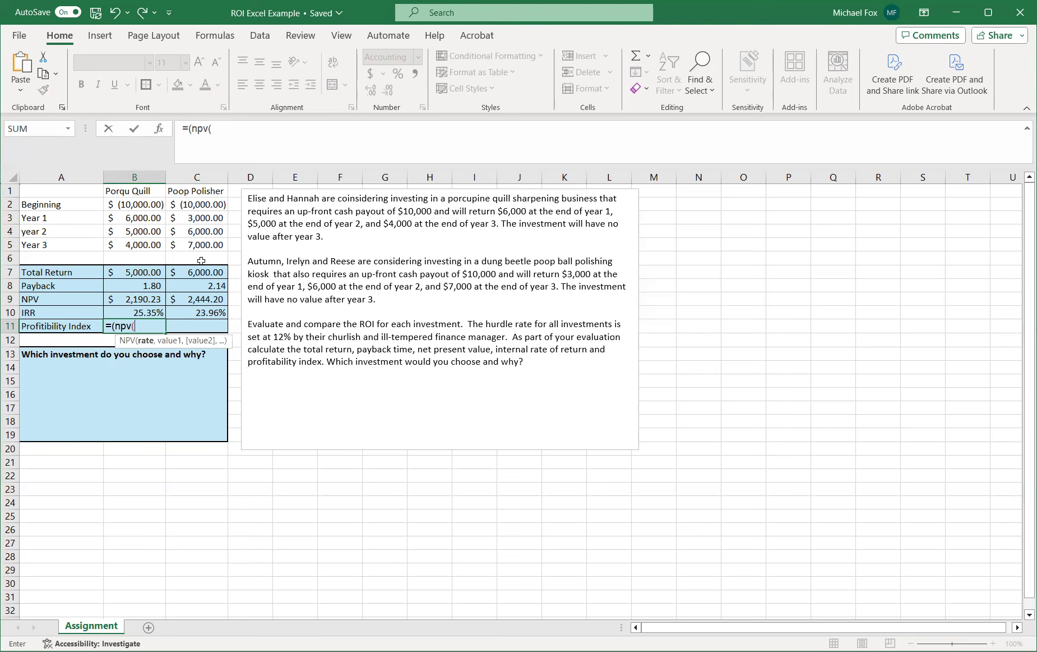
text(.12,)
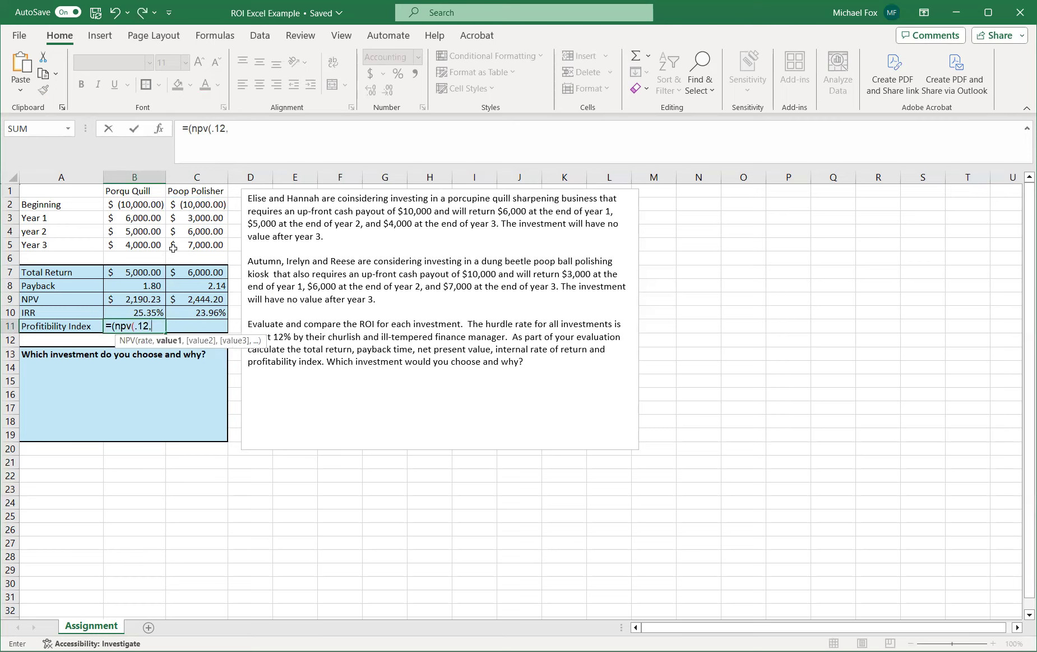
drag(140, 215, 140, 240)
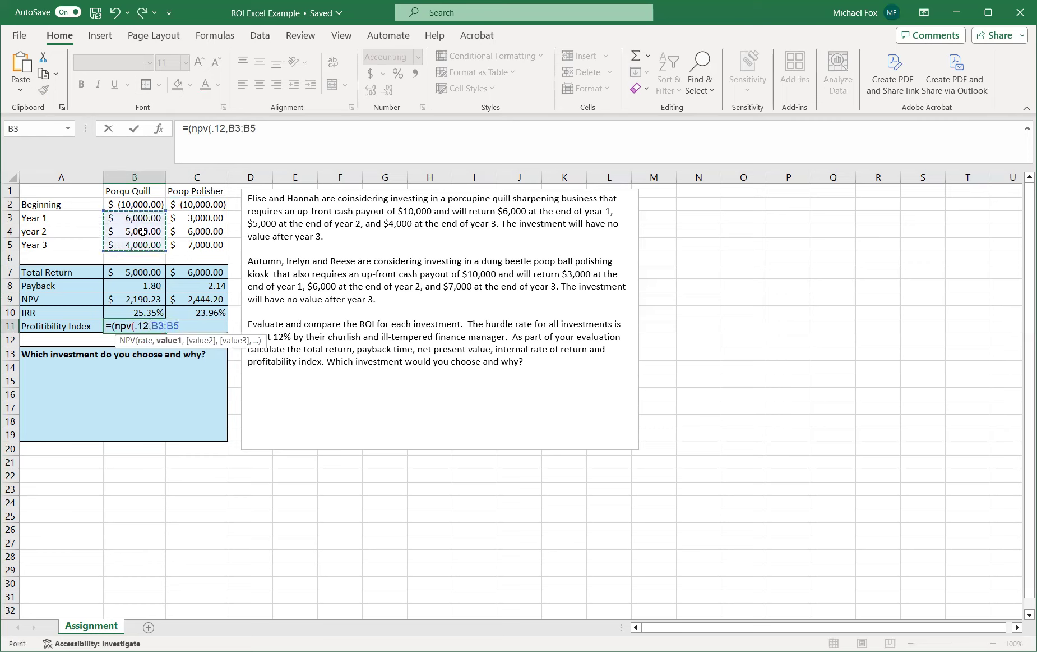
text())/)
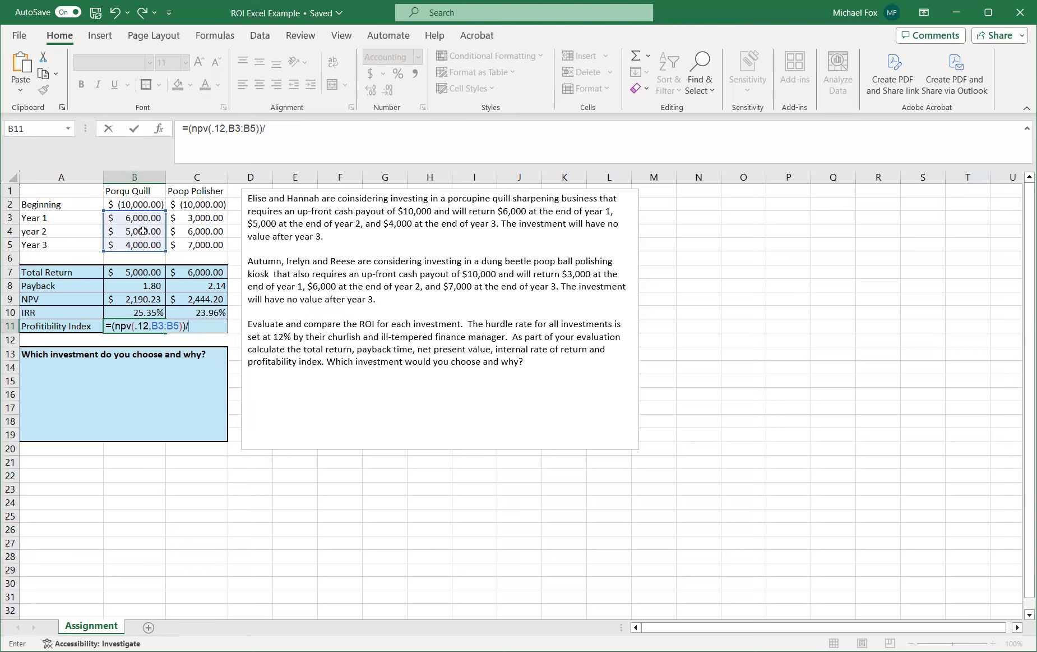
text((abs)
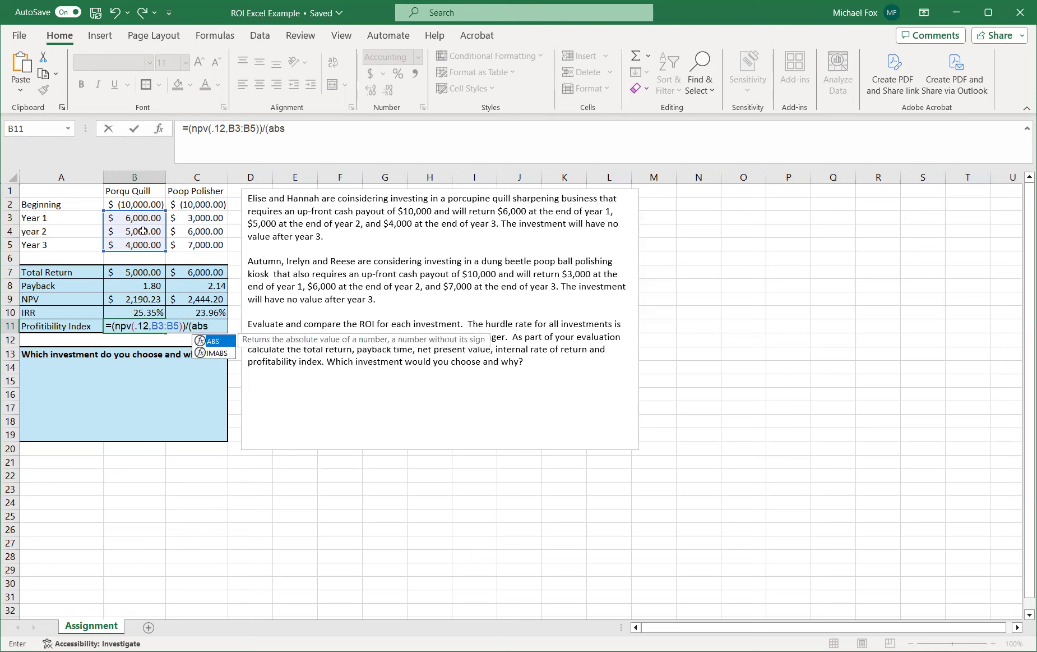
text(()
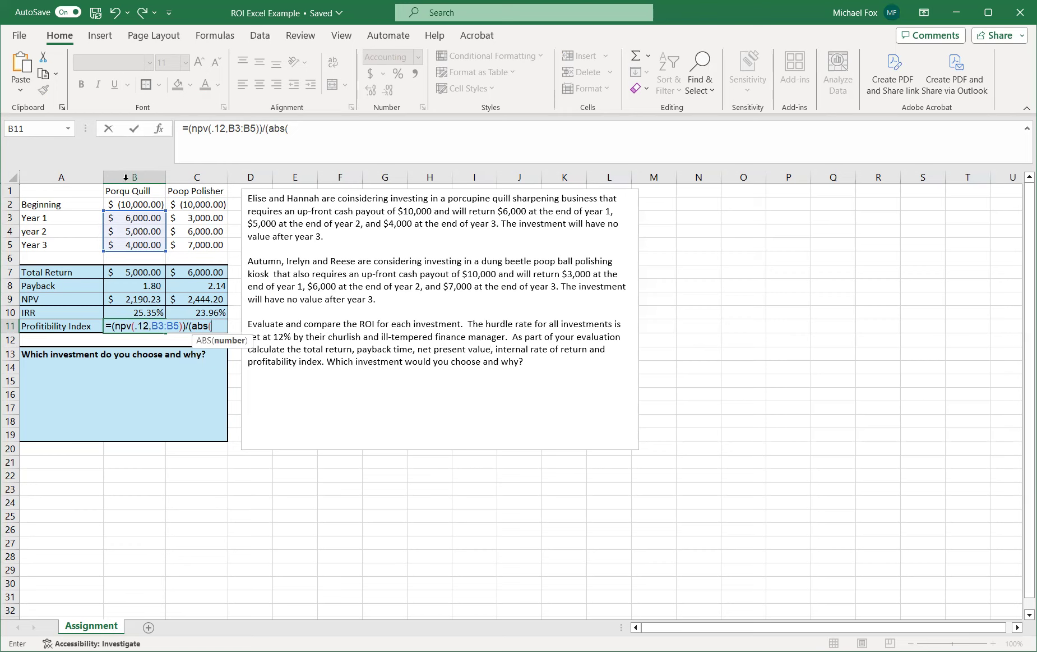
click(133, 201)
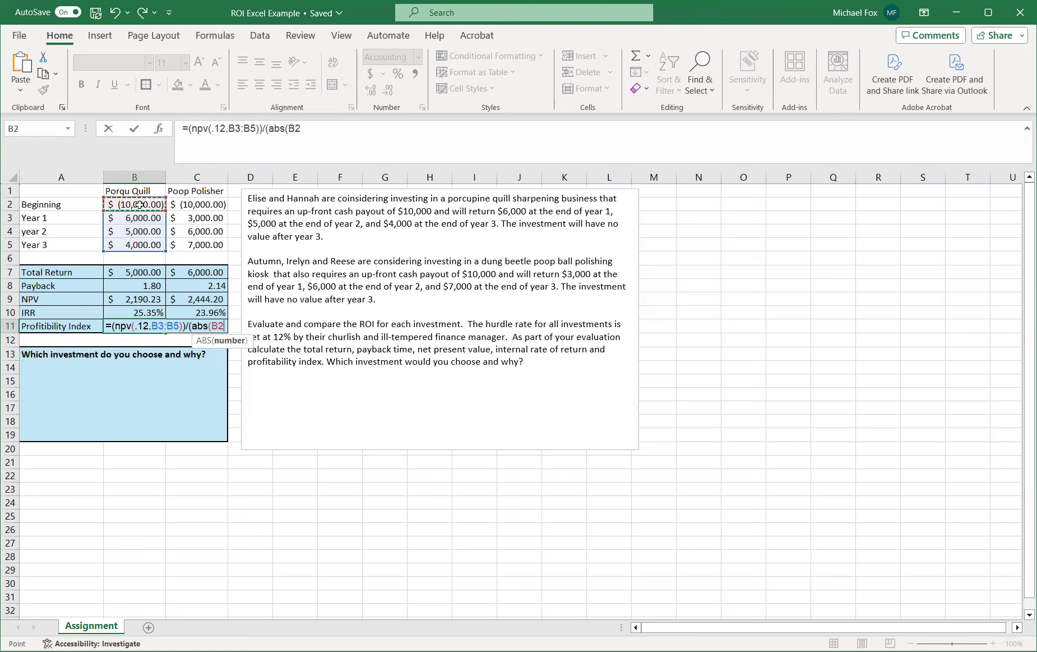
text())
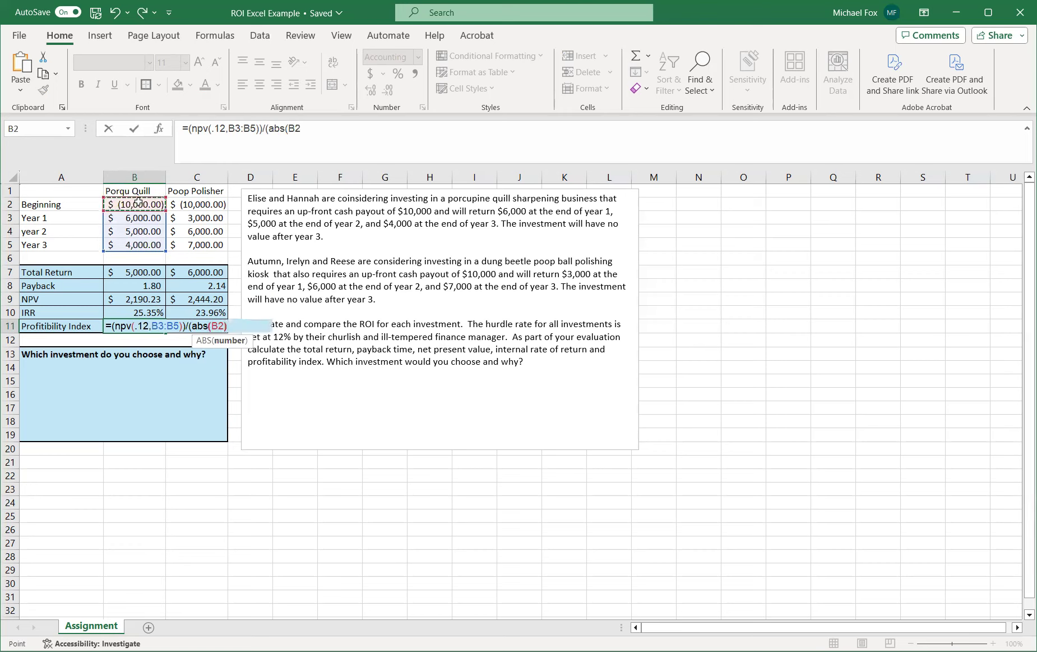
text())
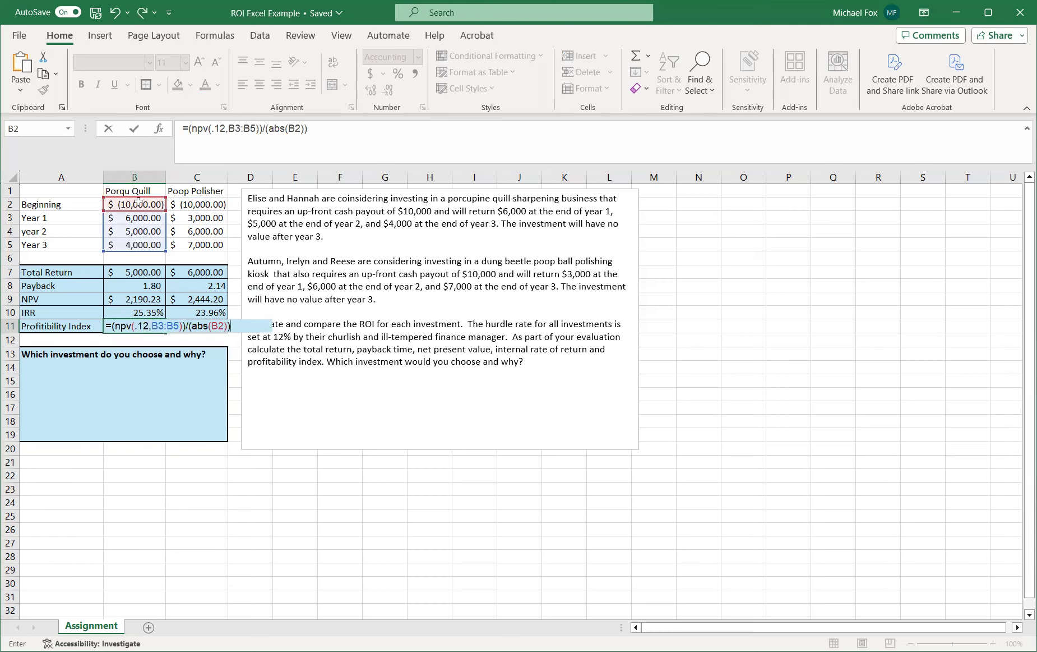
key(Return)
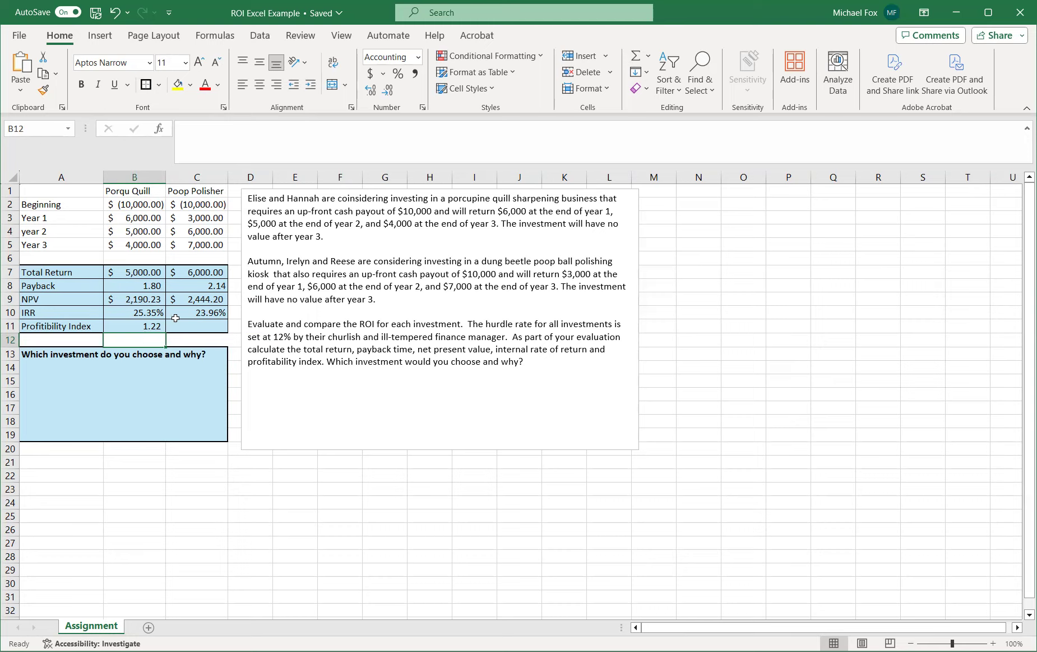
click(196, 326)
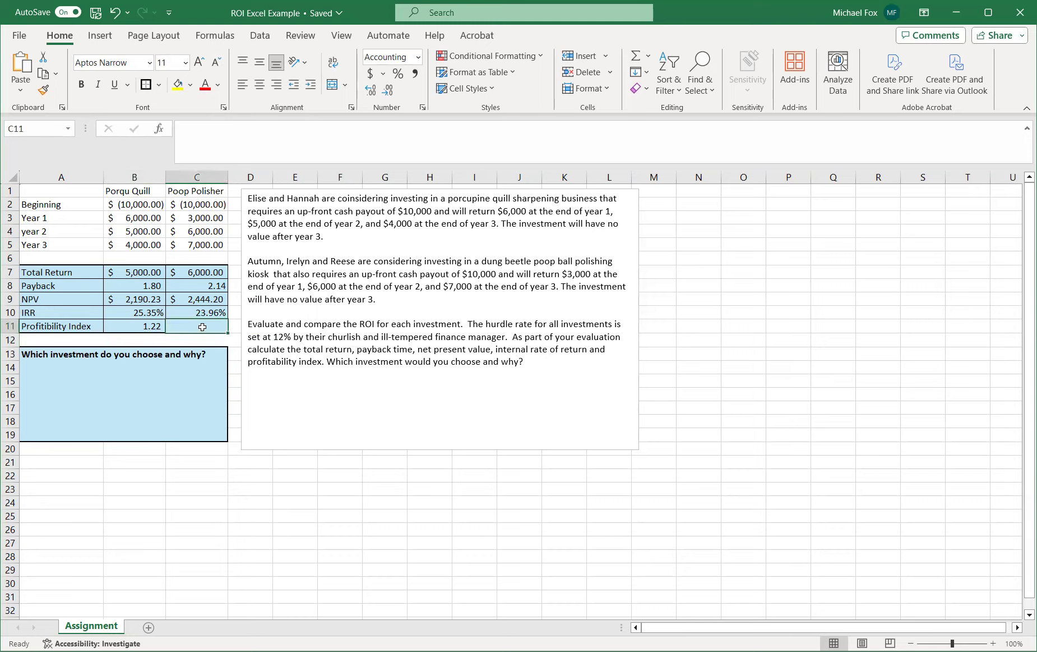
text(=)
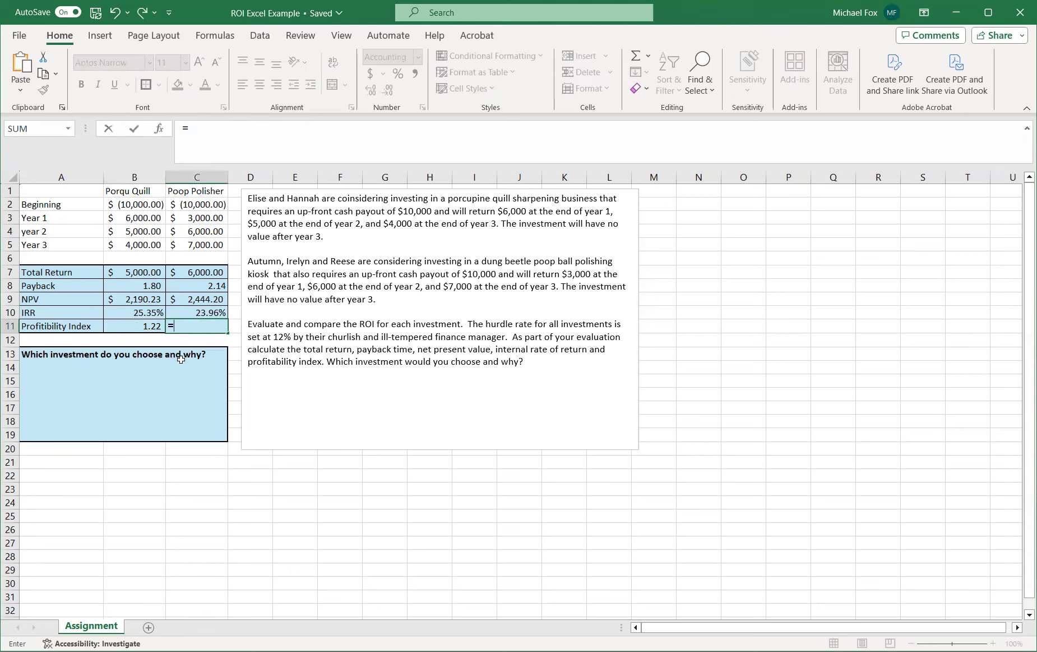
key(BackSpace)
click(213, 514)
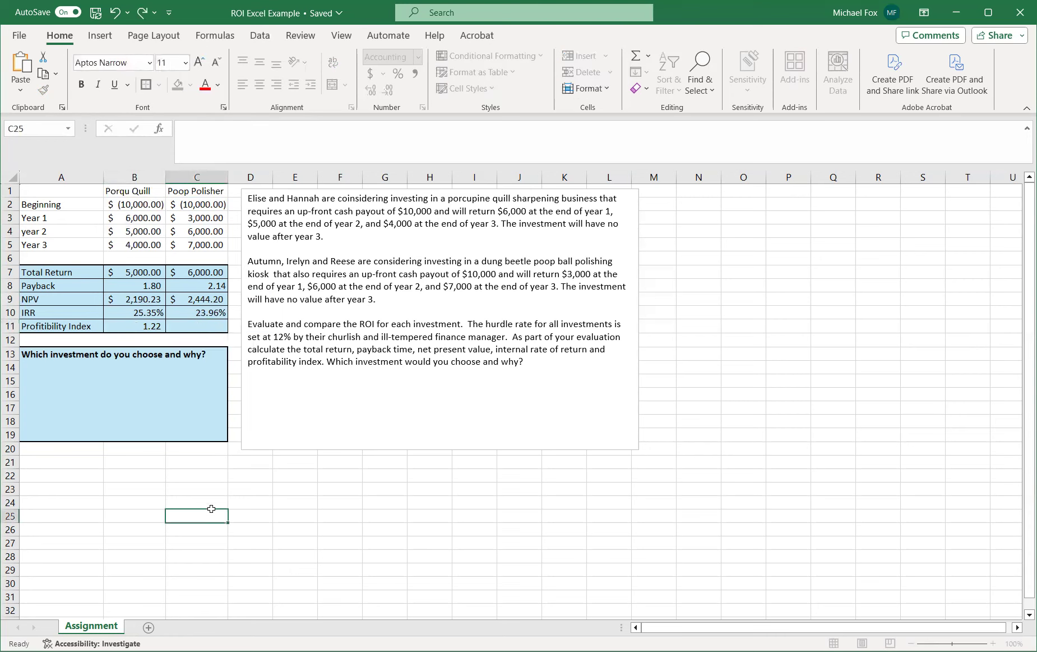
Fill the profitability index formula from B11 across into C11 for Poop Polisher.
click(146, 327)
drag(166, 331, 232, 340)
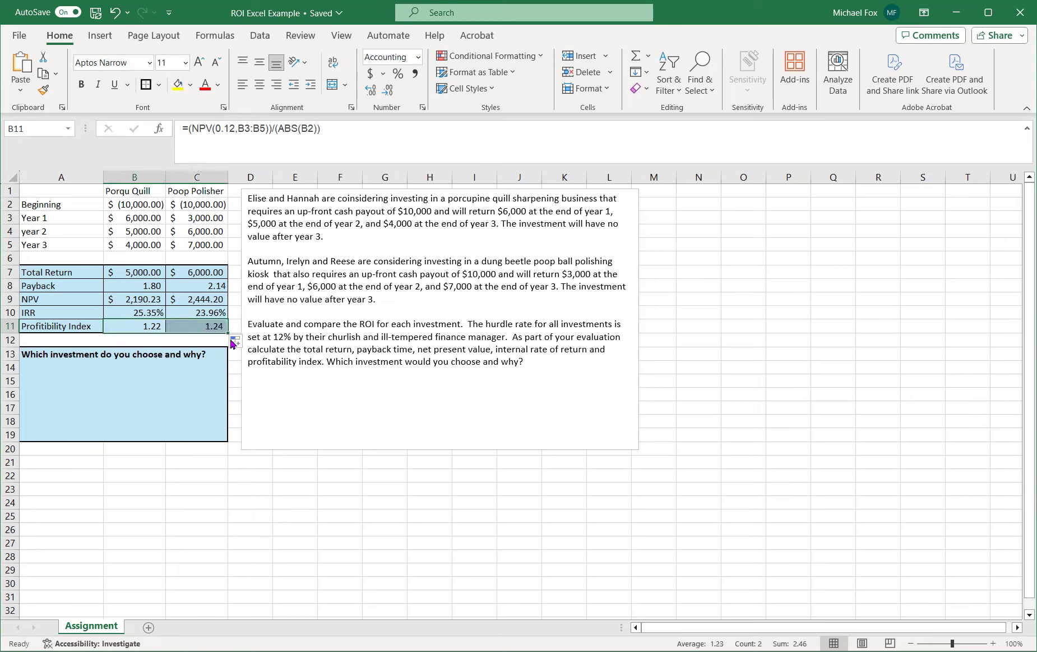
Replace the formula in C11 with =npv(.12,C3:C5)/(abs(C2)) for Poop Polisher's profitability index at a 12% rate.
click(203, 325)
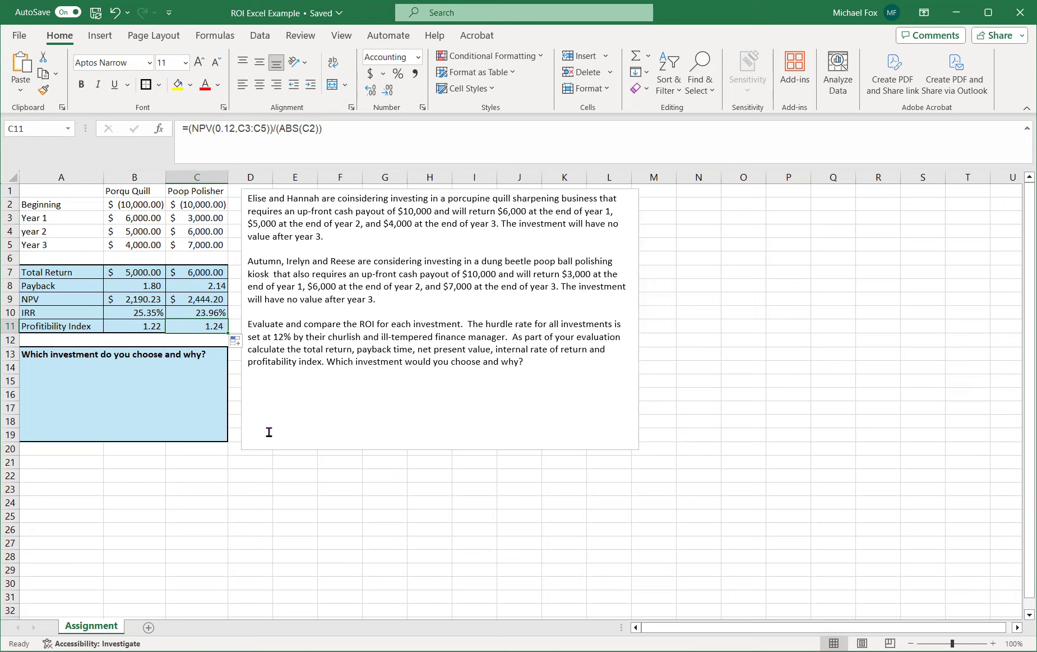
key(F2)
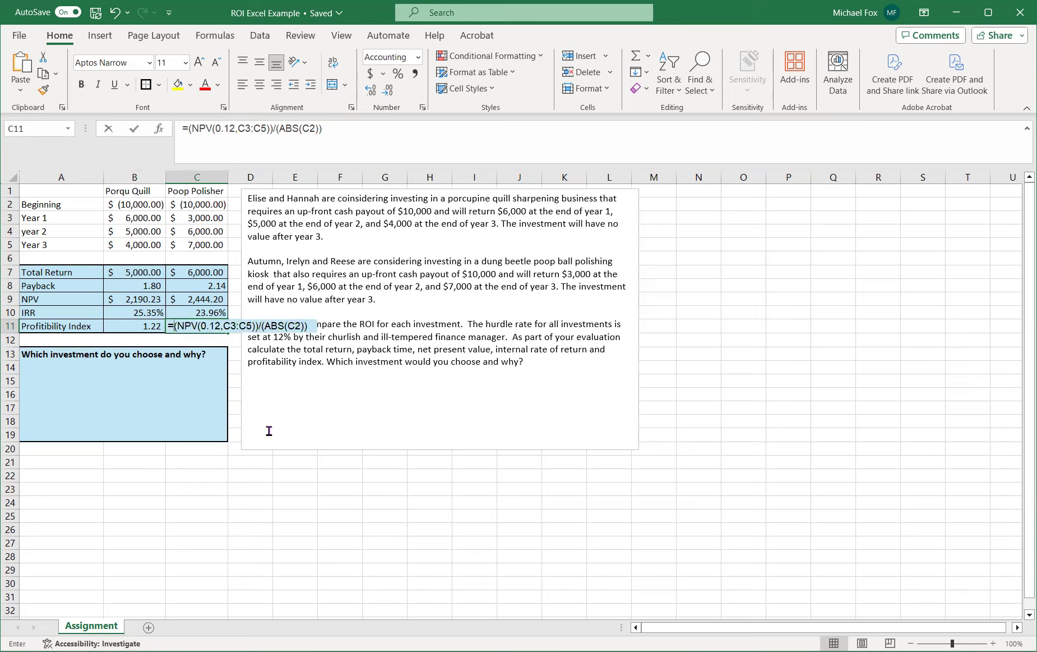
key(ctrl+Delete)
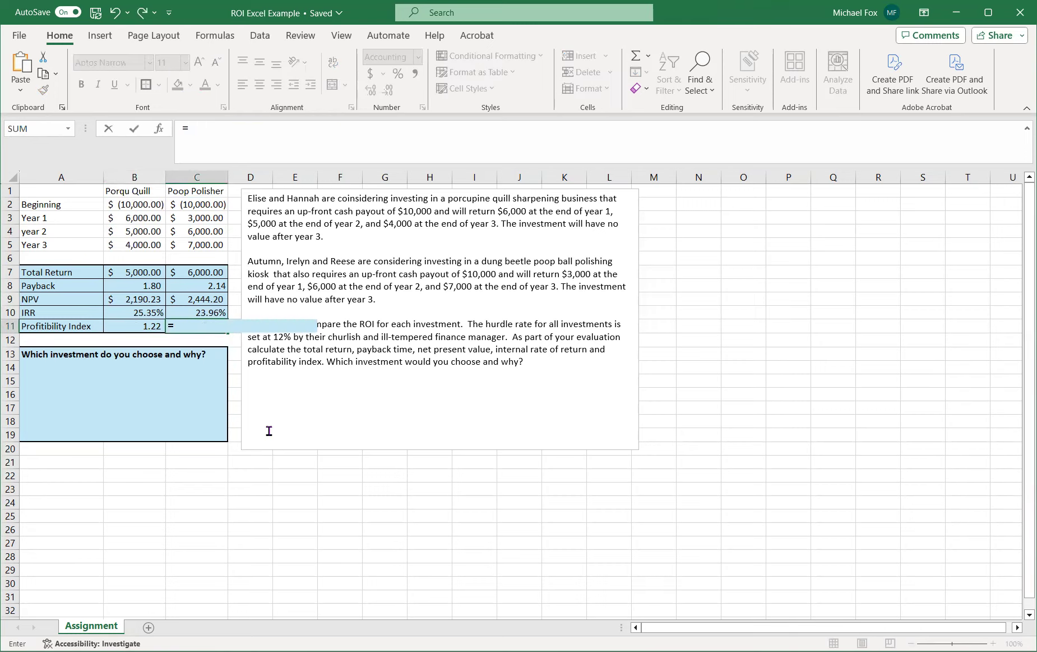
text(npv))
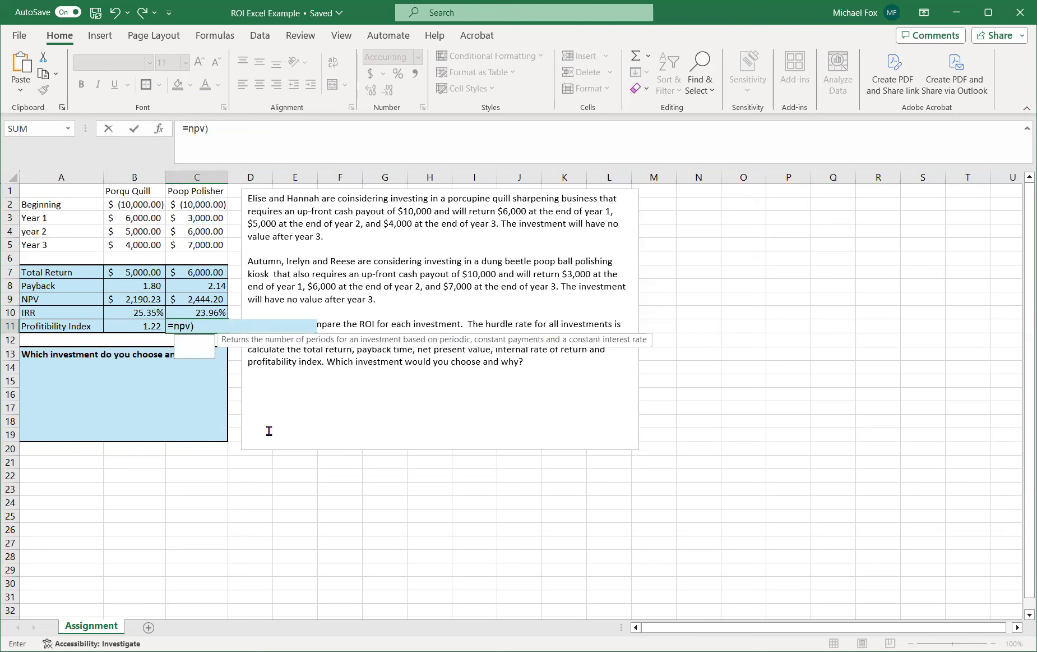
key(BackSpace)
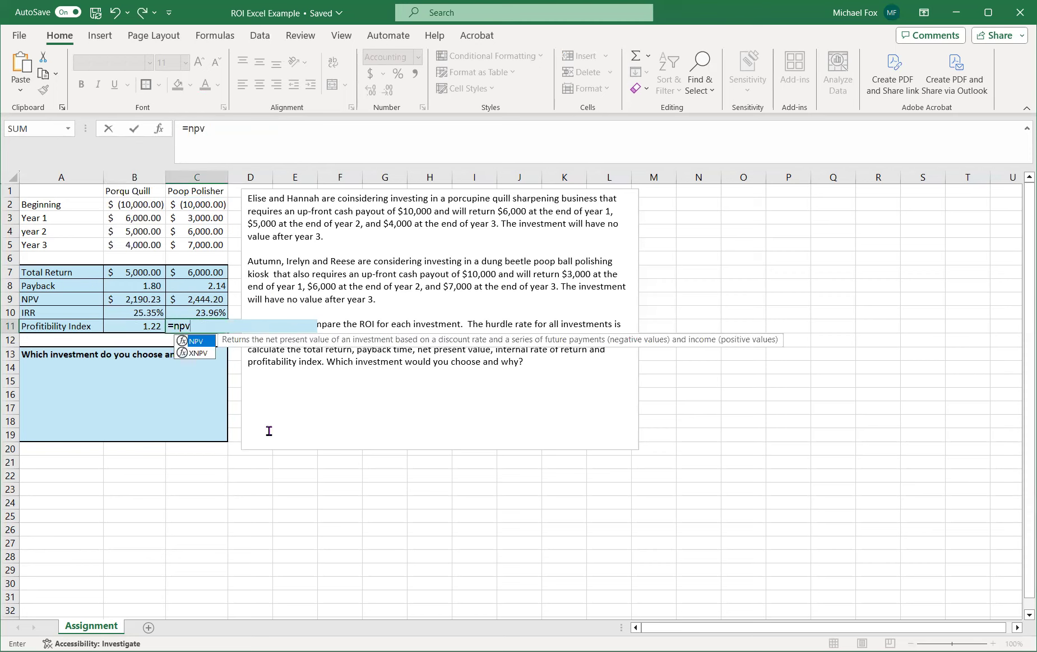
text((.12)
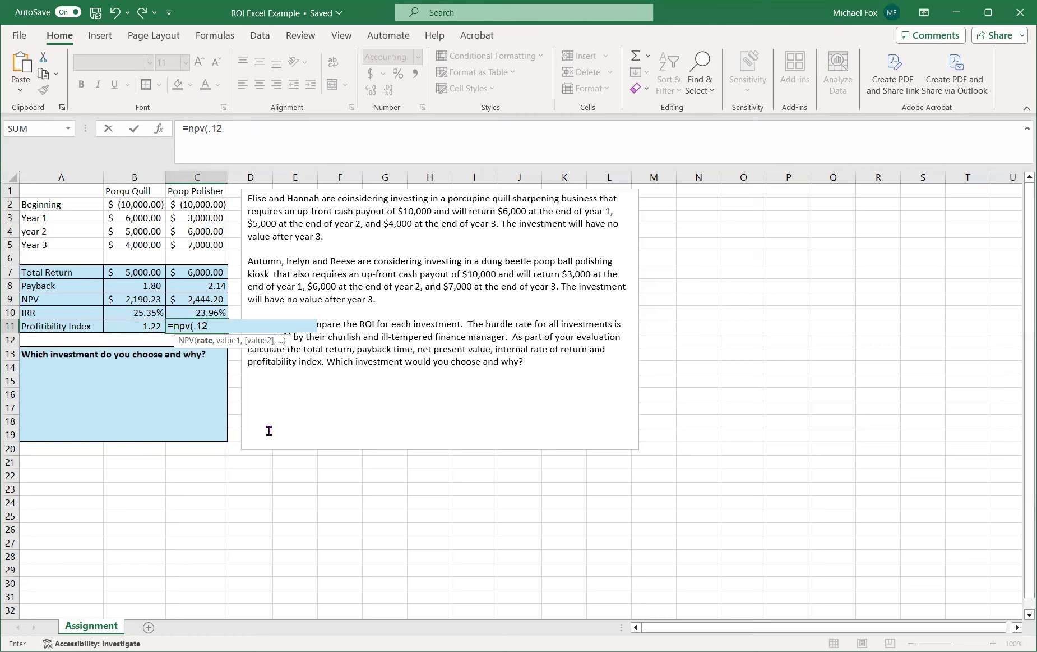
text(,)
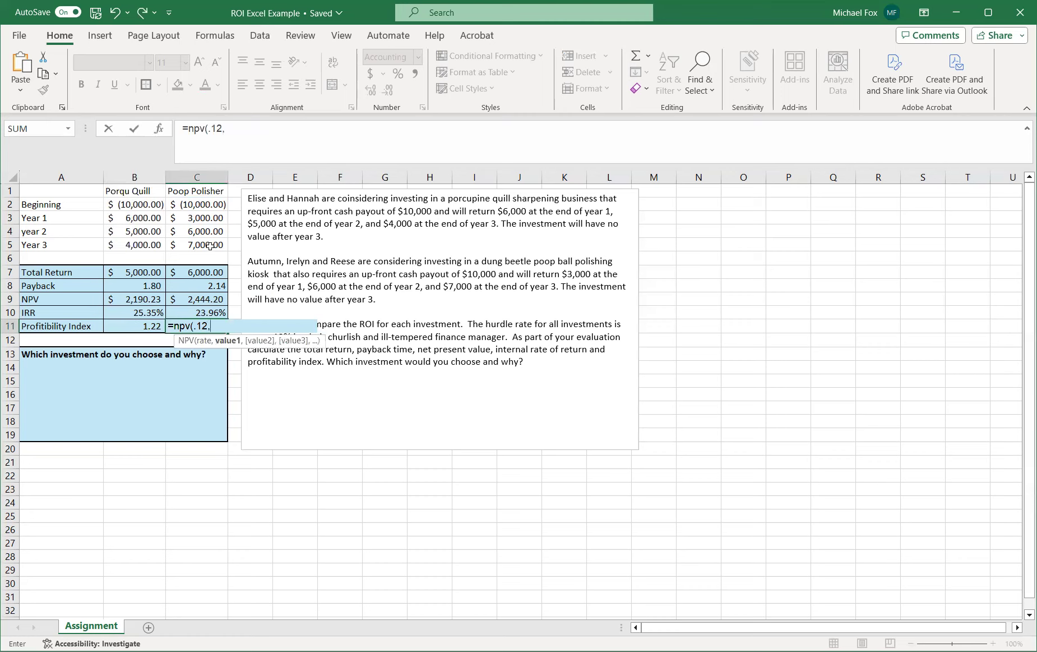
drag(207, 225, 203, 240)
text())
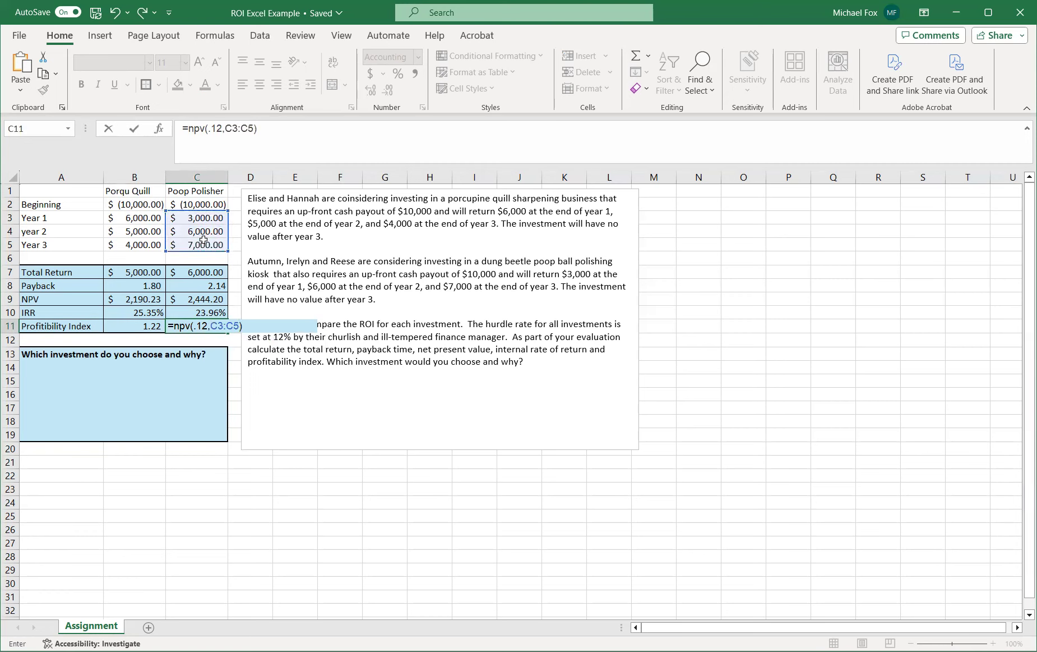
text(/(abs()
click(183, 204)
text())
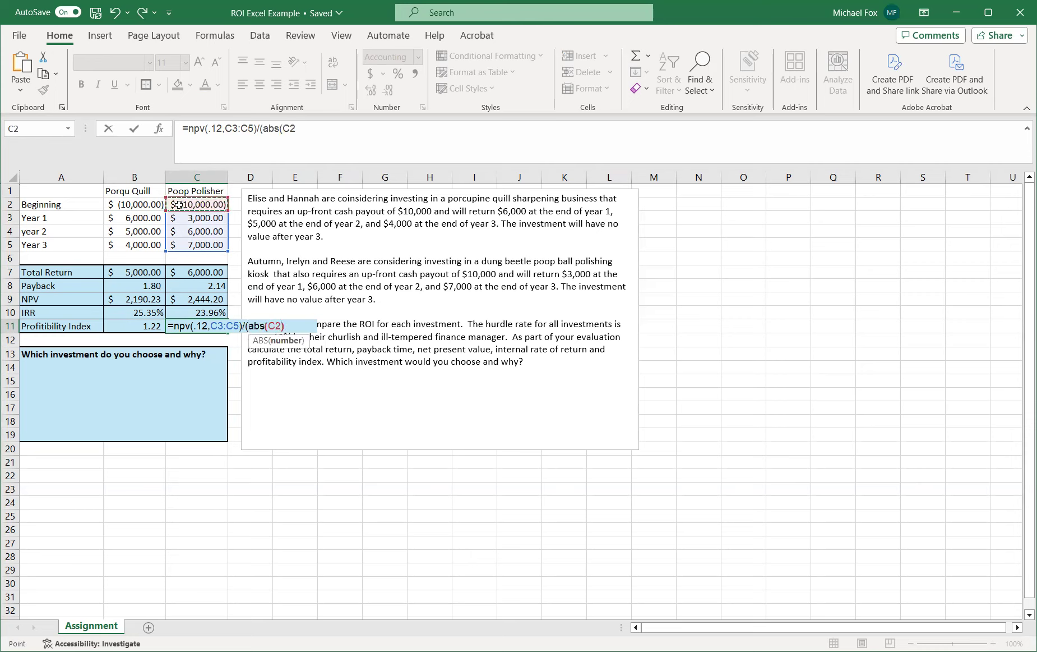
text())
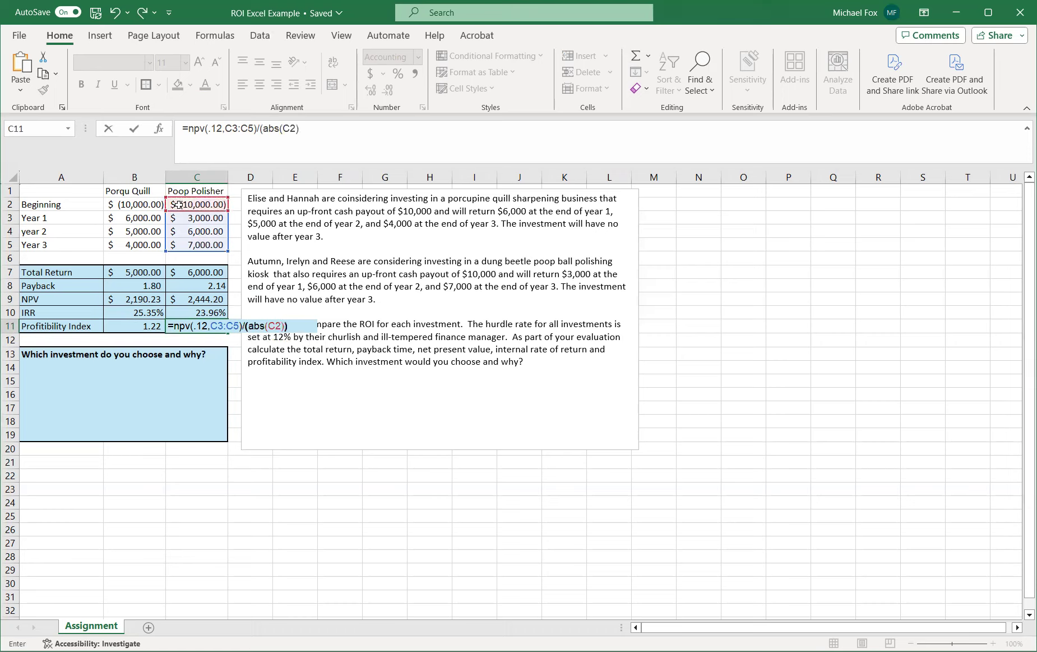
Enclose the NPV part of the C11 formula in parentheses, making it =(npv(.12,C3:C5))/(abs(C2)), and commit it.
click(192, 130)
text(()
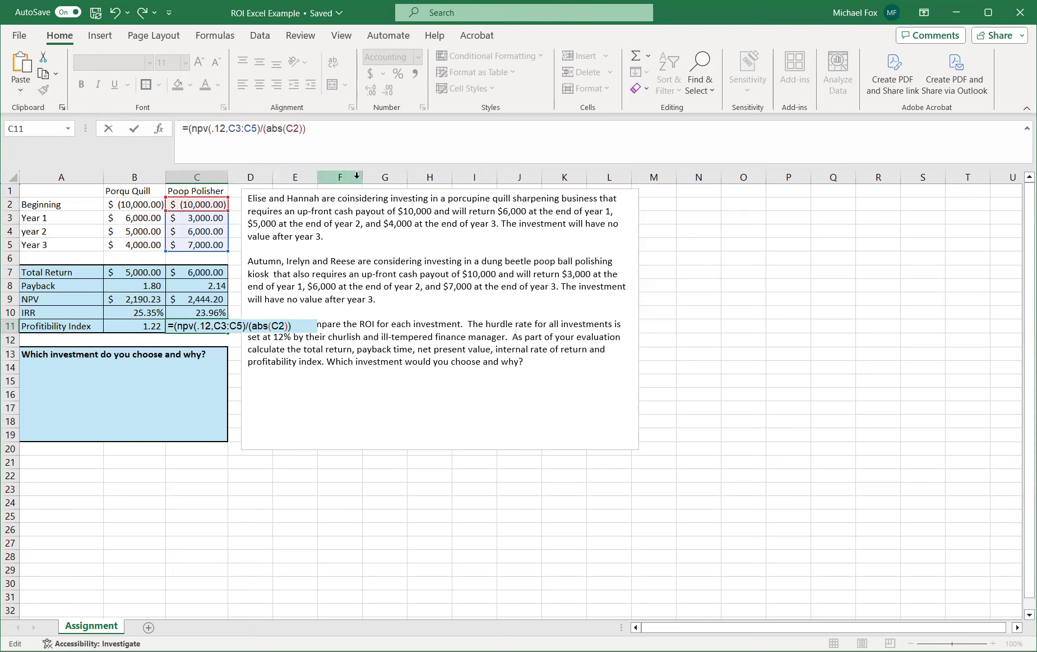
click(260, 131)
text())
key(Return)
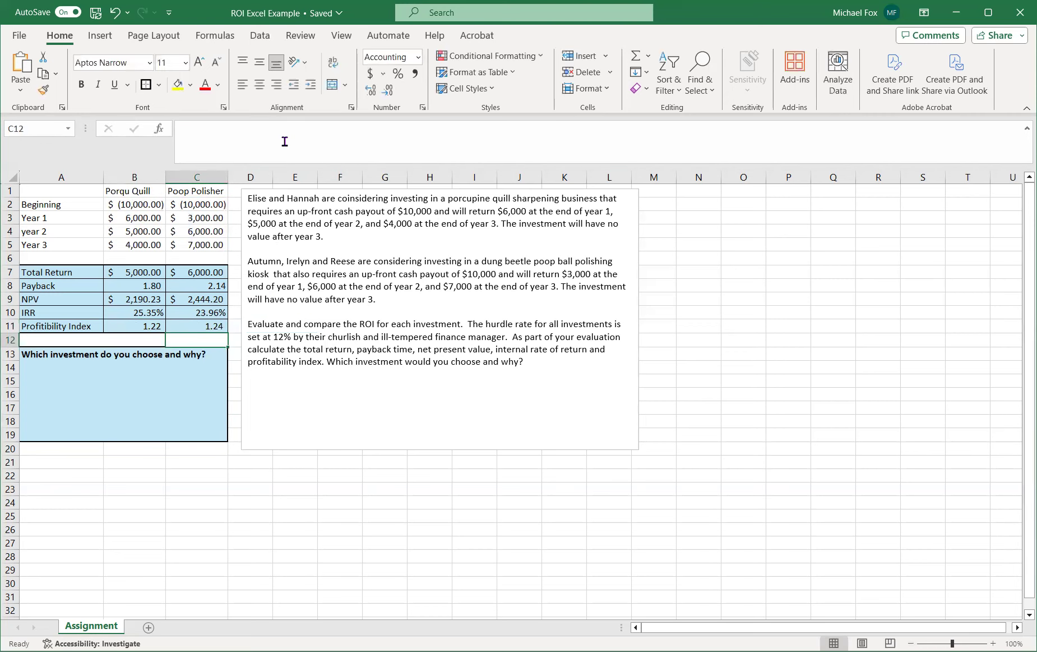